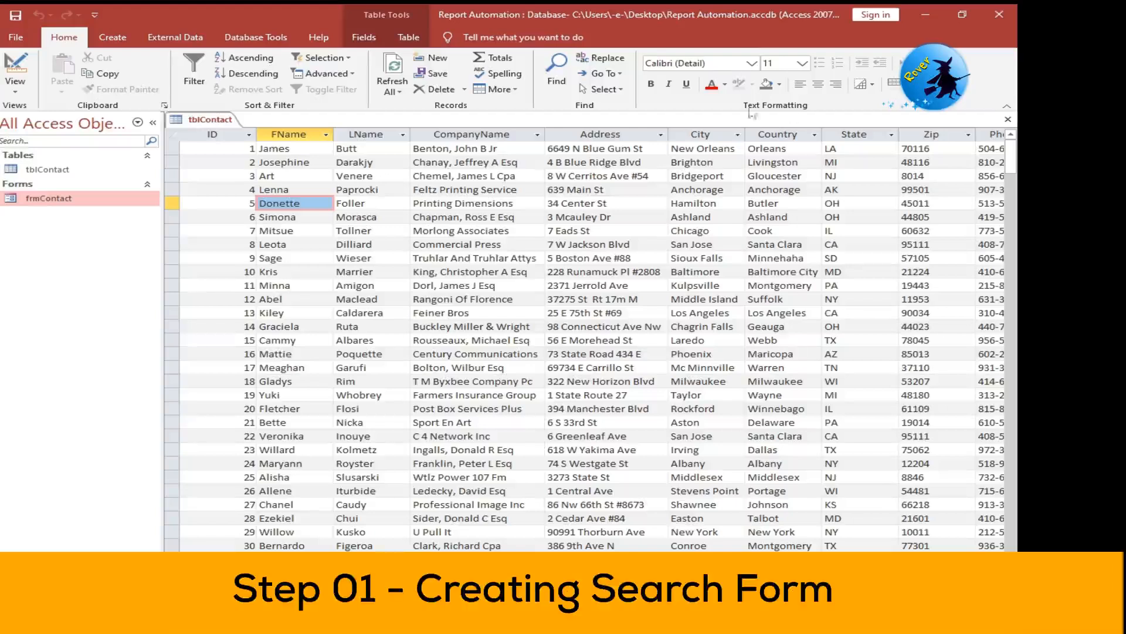
- Create a new blank form and save it as frmSearch
click(112, 37)
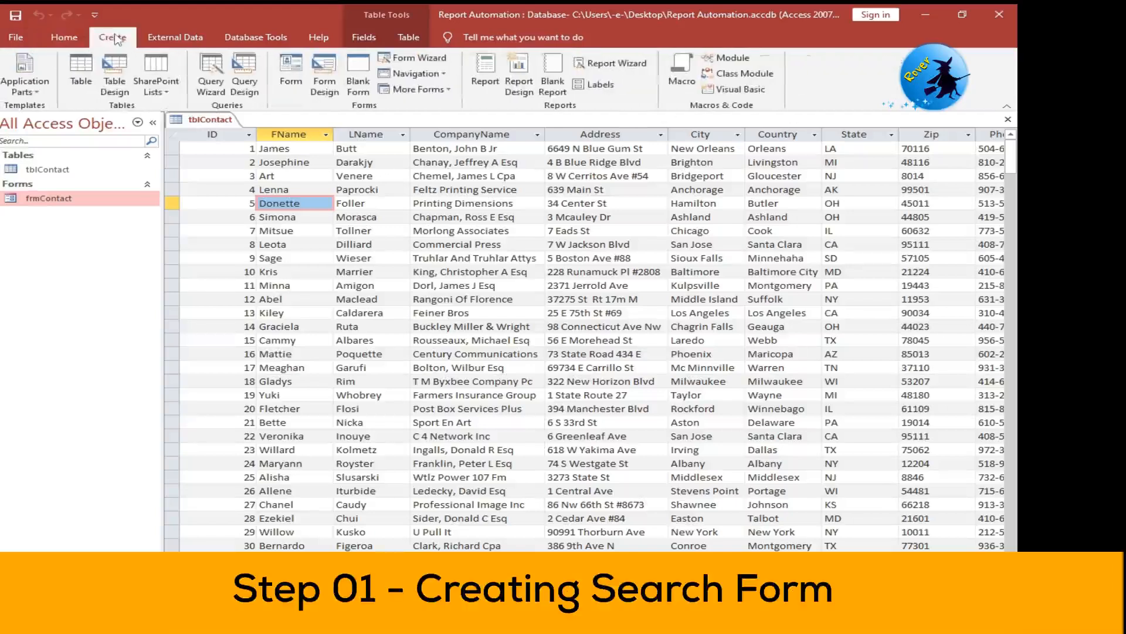
click(366, 72)
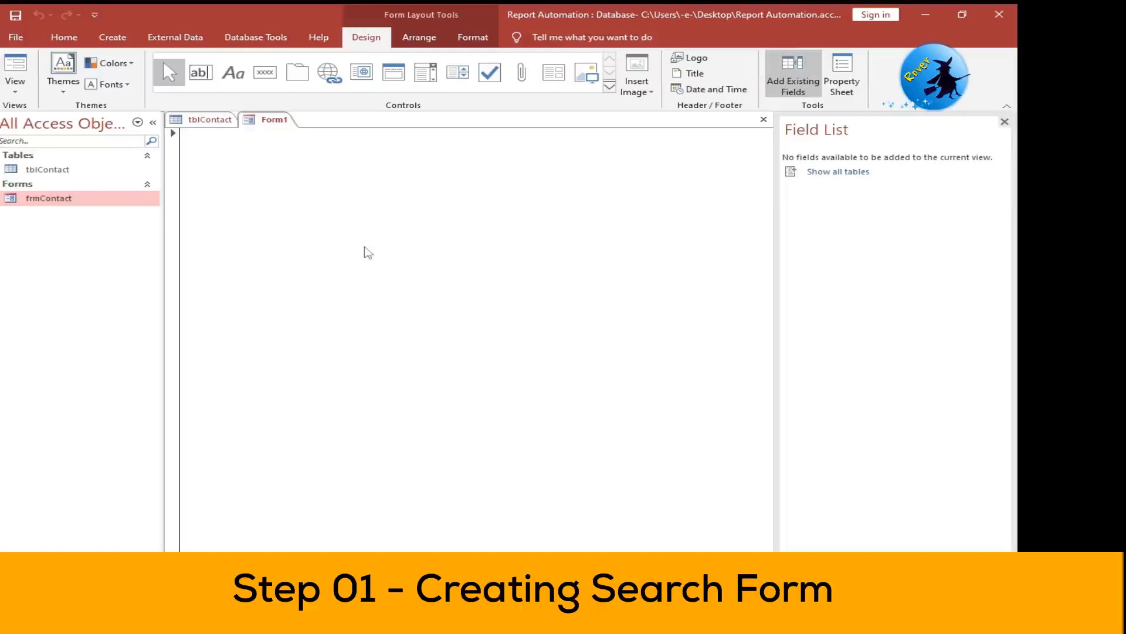
click(15, 16)
text(fr)
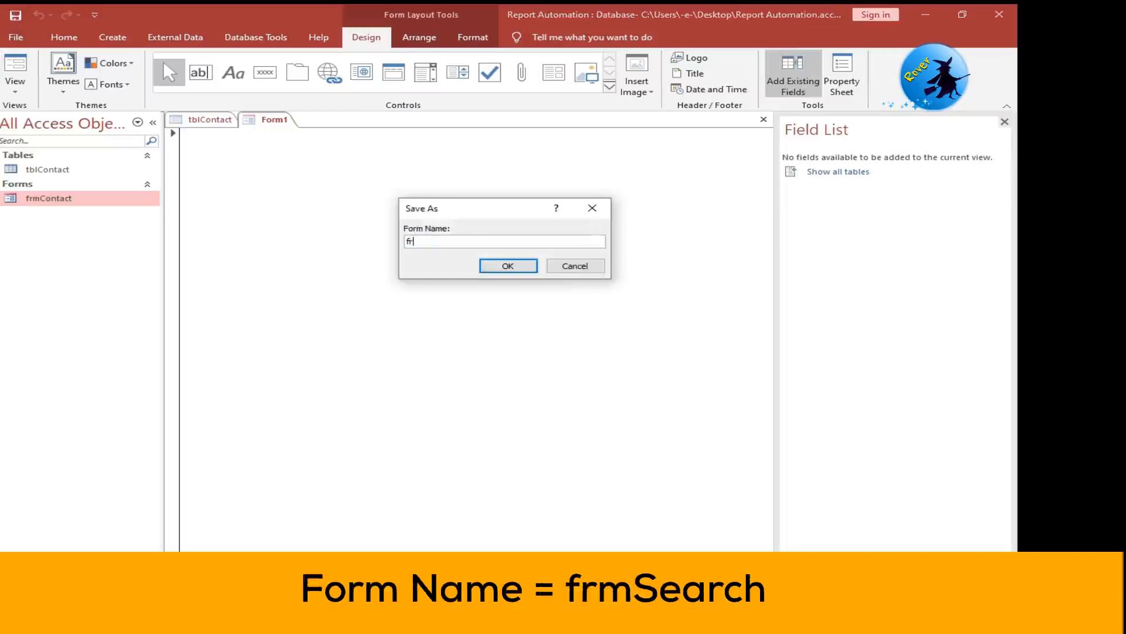
text(mSearch)
click(505, 267)
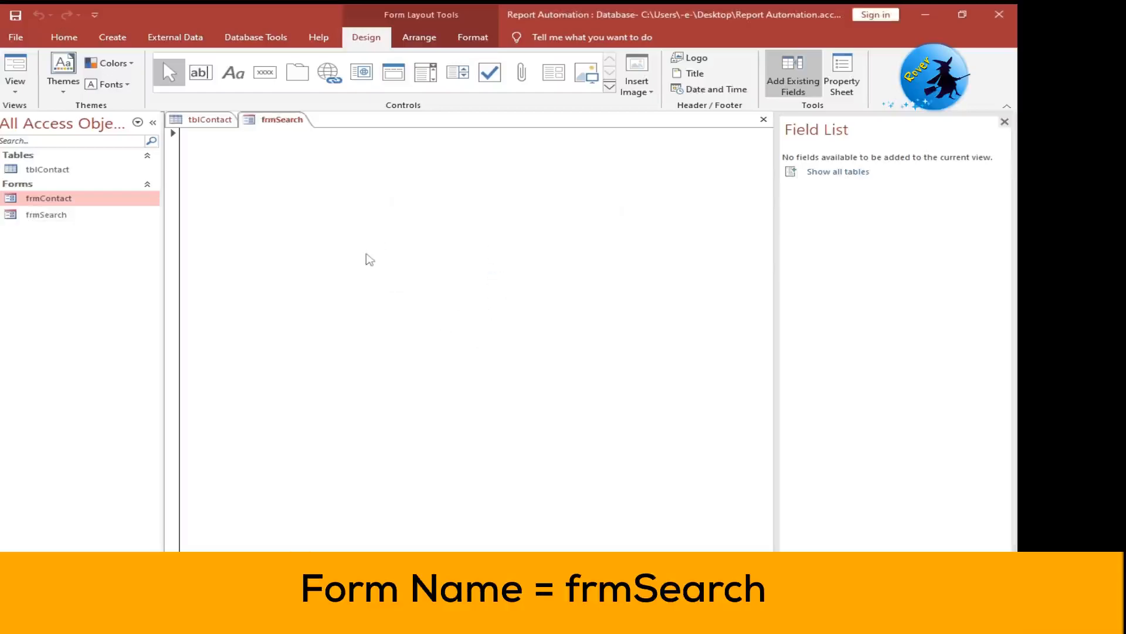
- Open frmSearch in Design View, add the form header and footer, and make the header taller, about 0.5 inch
right_click(369, 259)
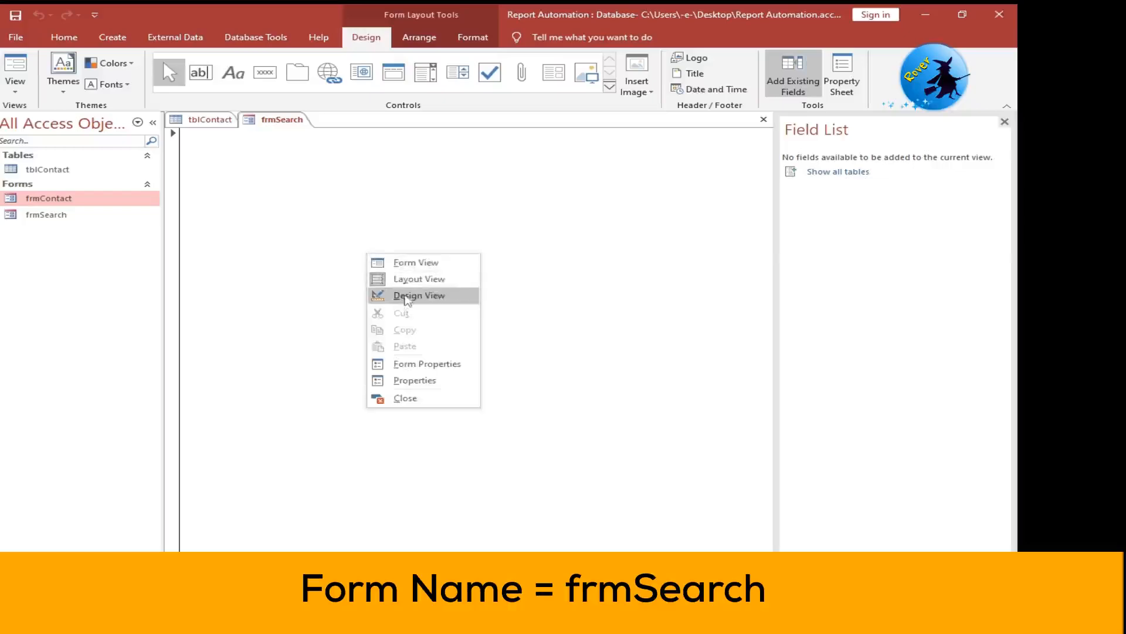
click(405, 297)
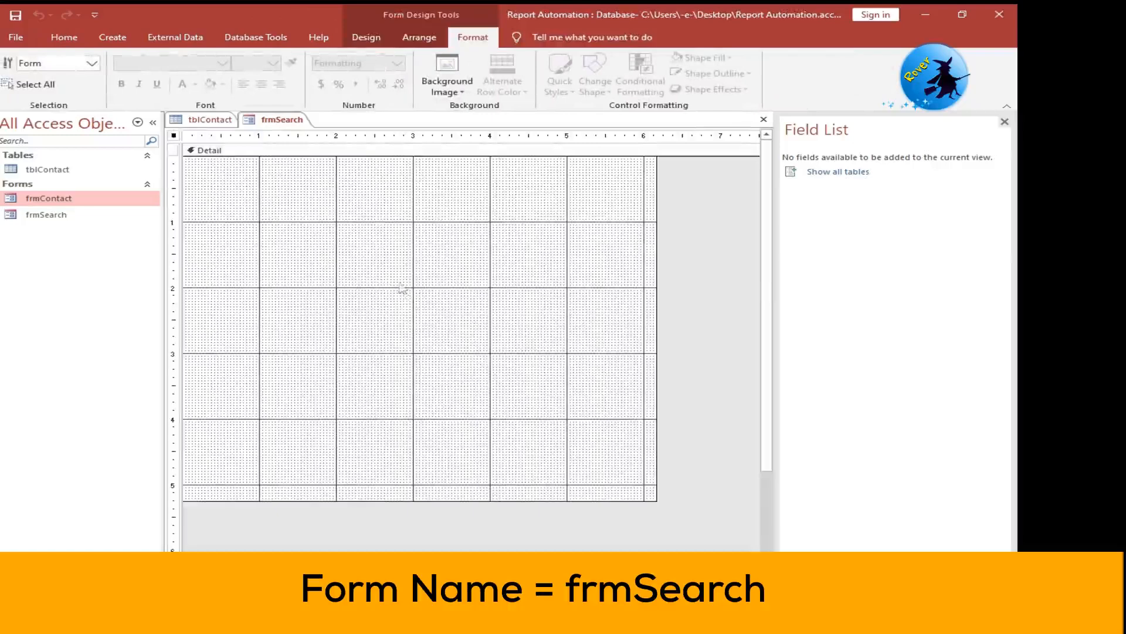
right_click(368, 159)
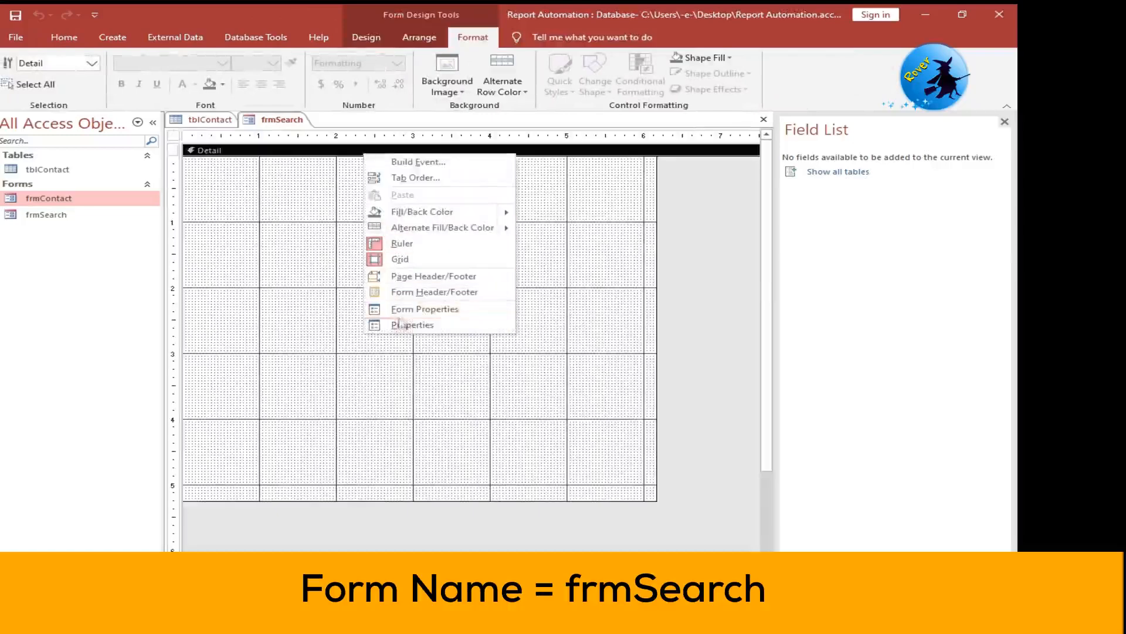
click(392, 292)
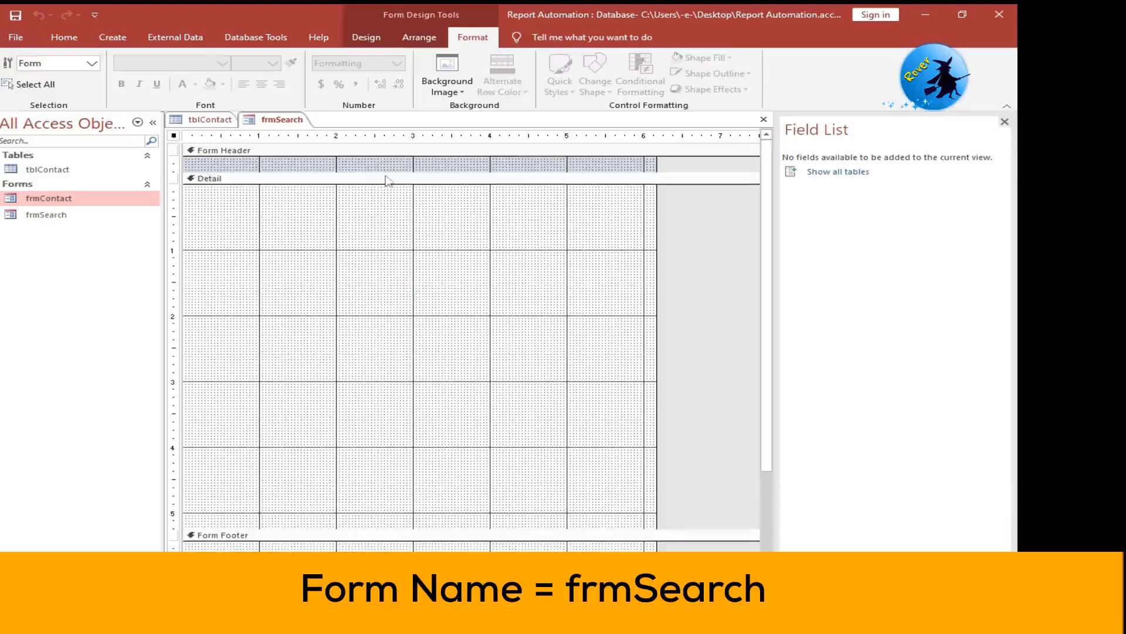
drag(386, 174, 386, 192)
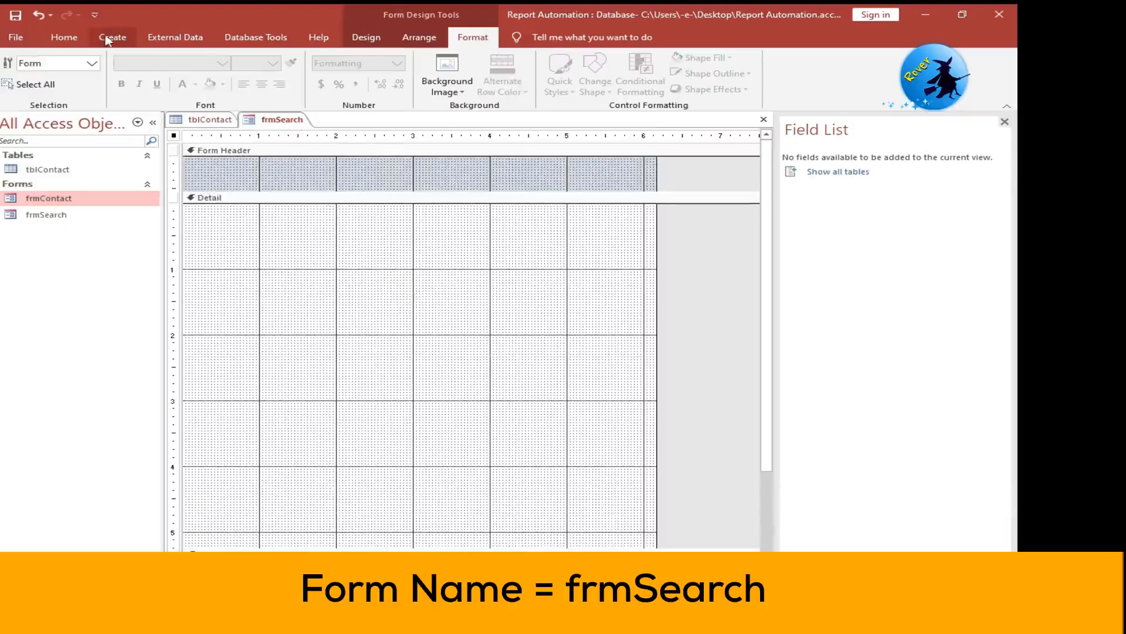
- Add a title label reading "Search Form" at font size 26 to the form header, with a blue header background
click(366, 37)
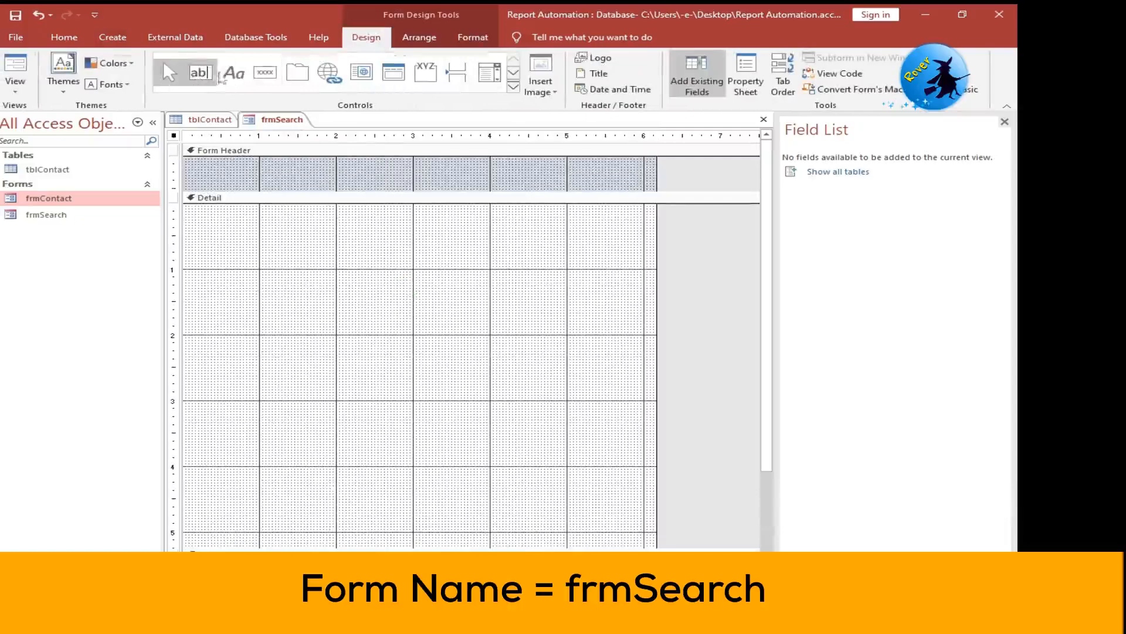
click(234, 73)
drag(296, 159, 439, 183)
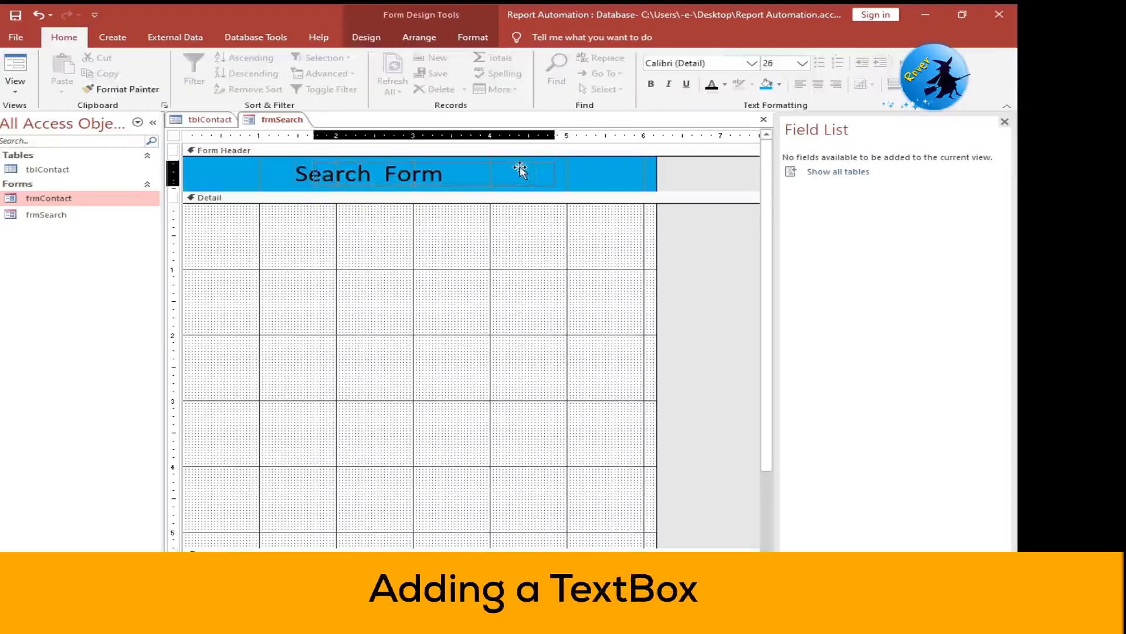
click(520, 171)
click(484, 294)
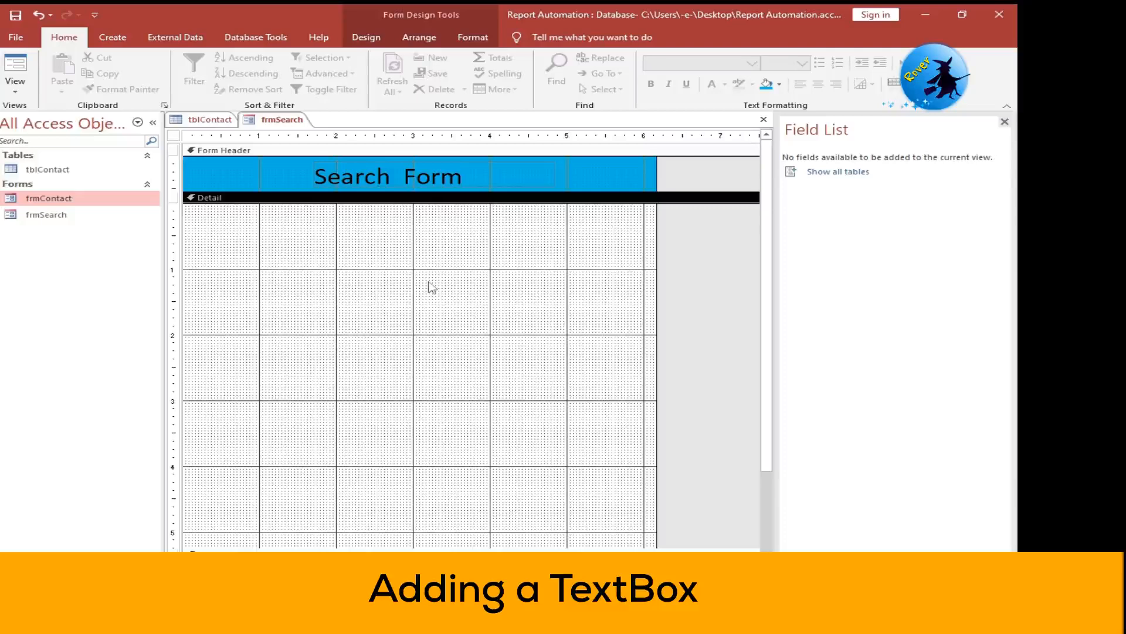
- Place an unbound text box about 2.67 inches wide and 0.59 inch high in the Detail section
click(356, 38)
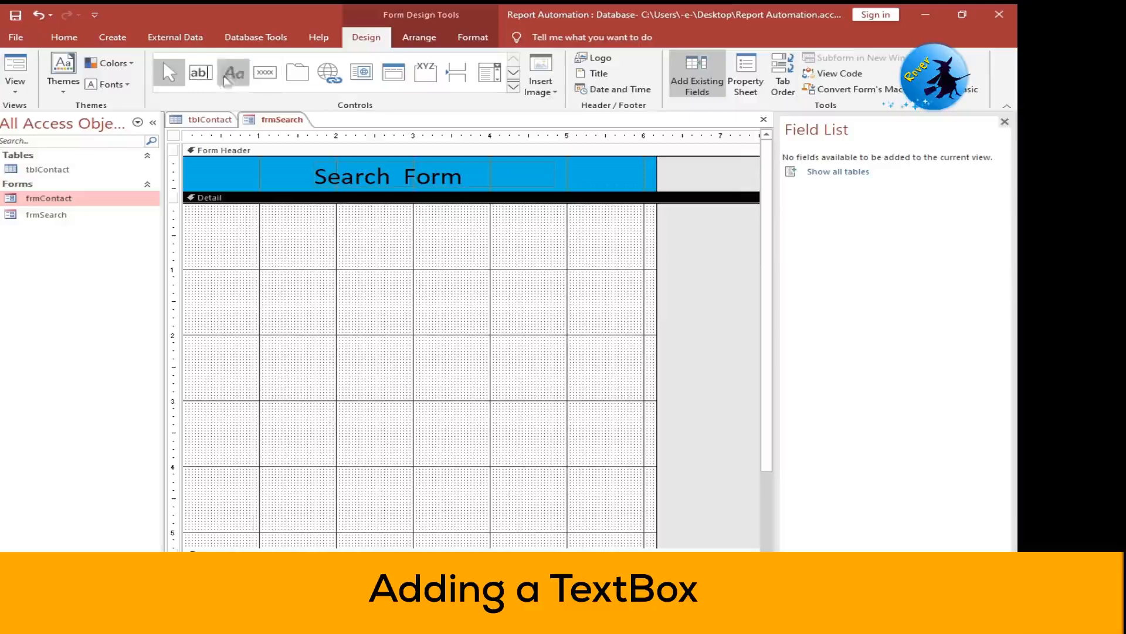
click(201, 72)
drag(384, 280, 590, 316)
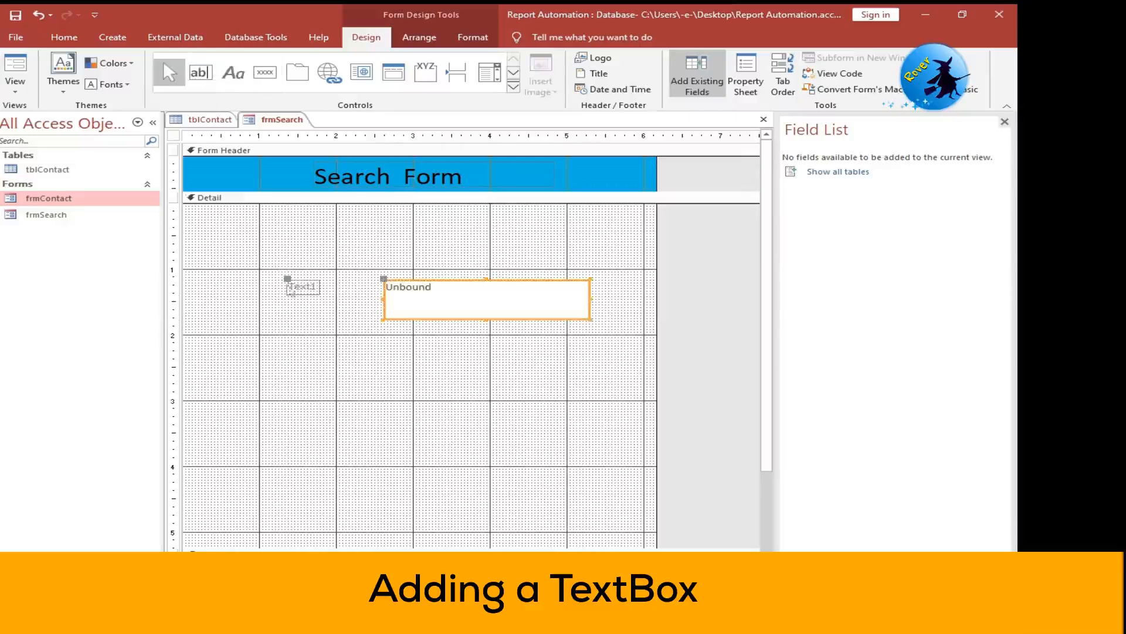
- Change the caption of the text box's attached label to "Search Records"
double_click(289, 287)
drag(290, 287, 337, 287)
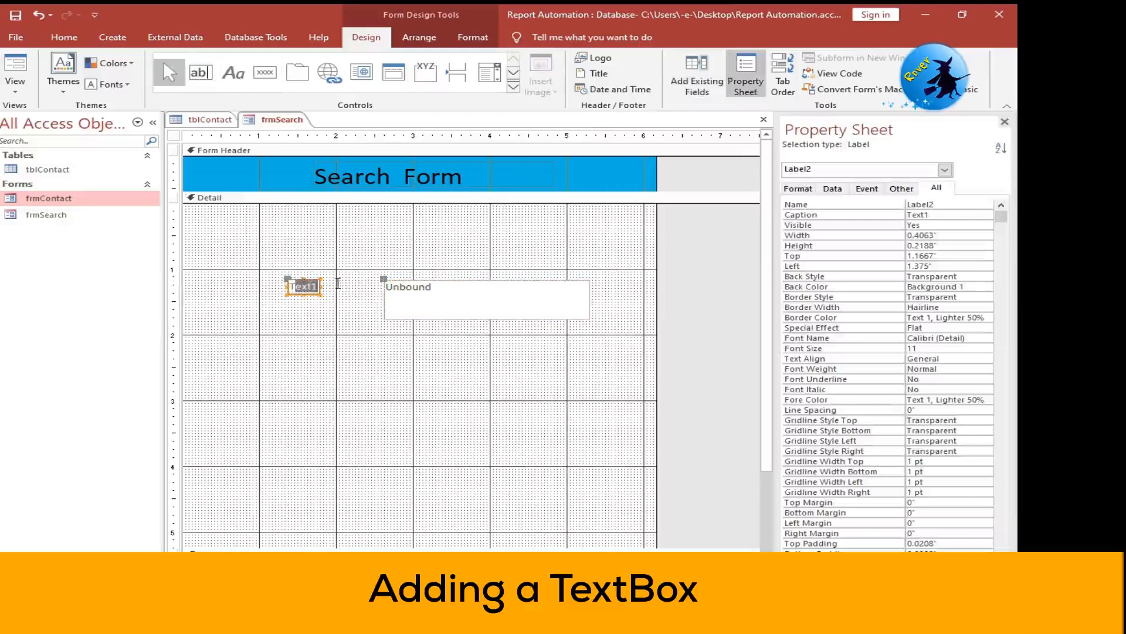
text(T)
key(BackSpace)
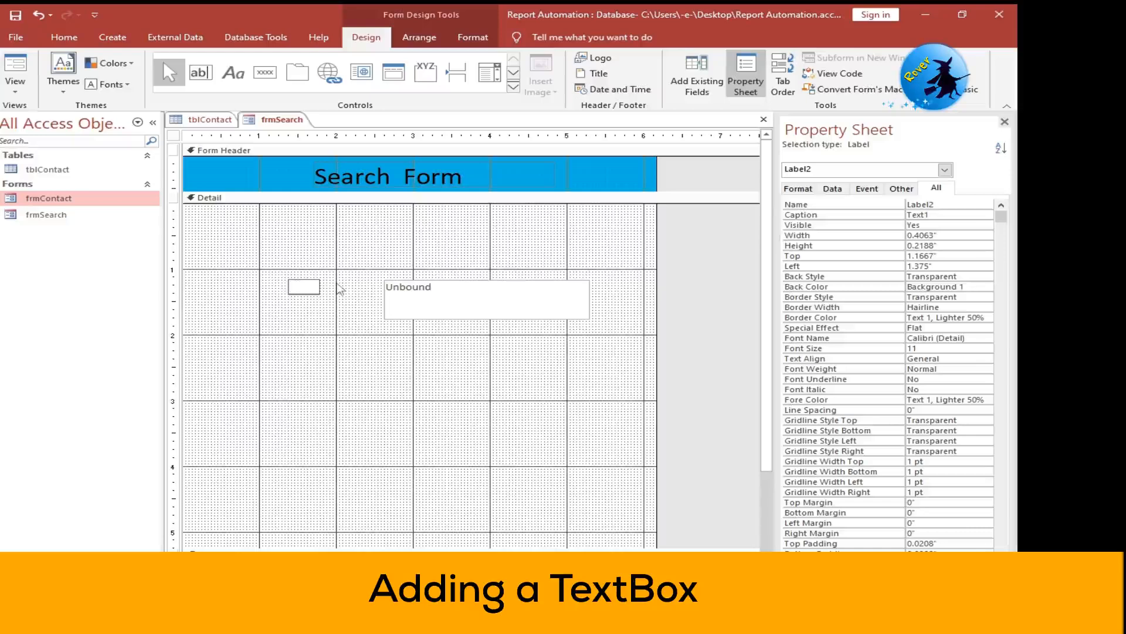
text(Search Re)
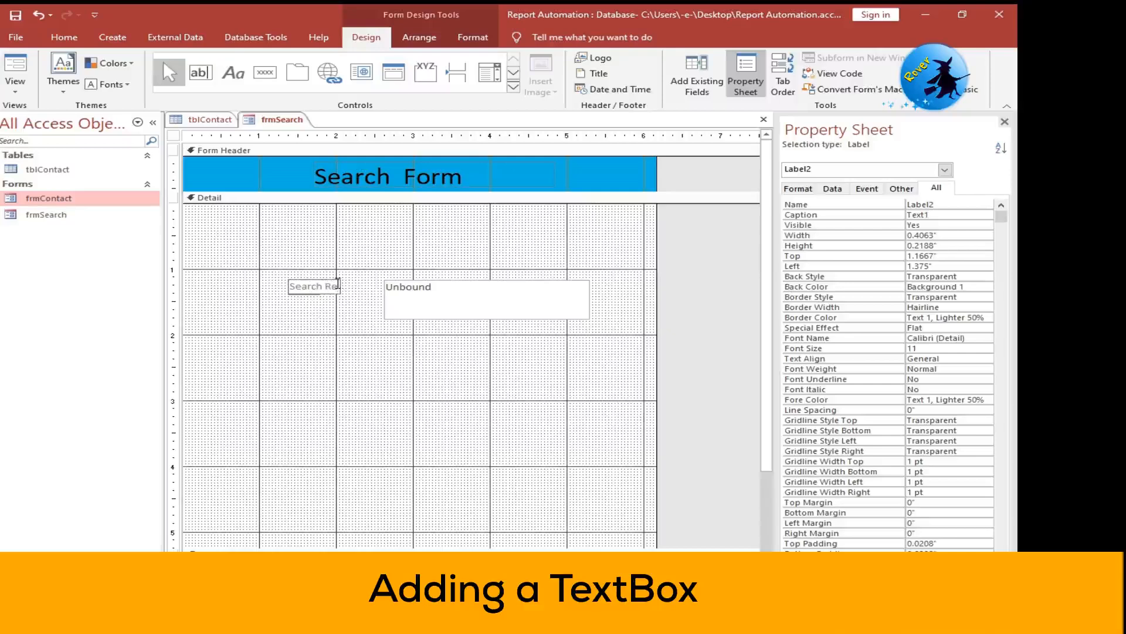
text(cords)
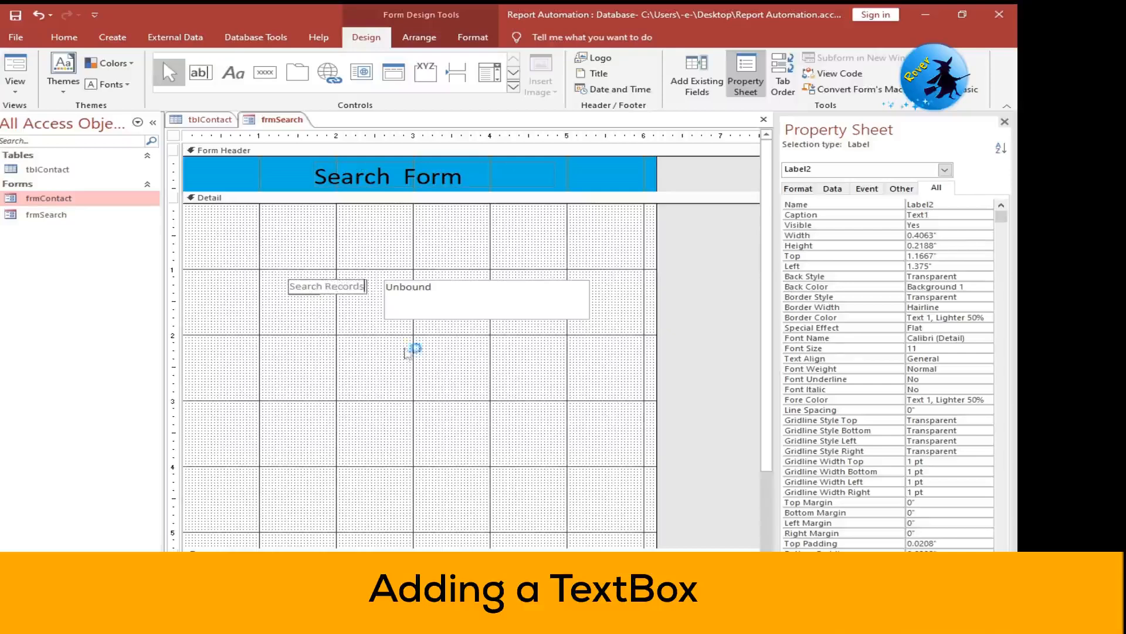
click(409, 350)
- Set the font size of the "Search Records" label to 18
click(355, 286)
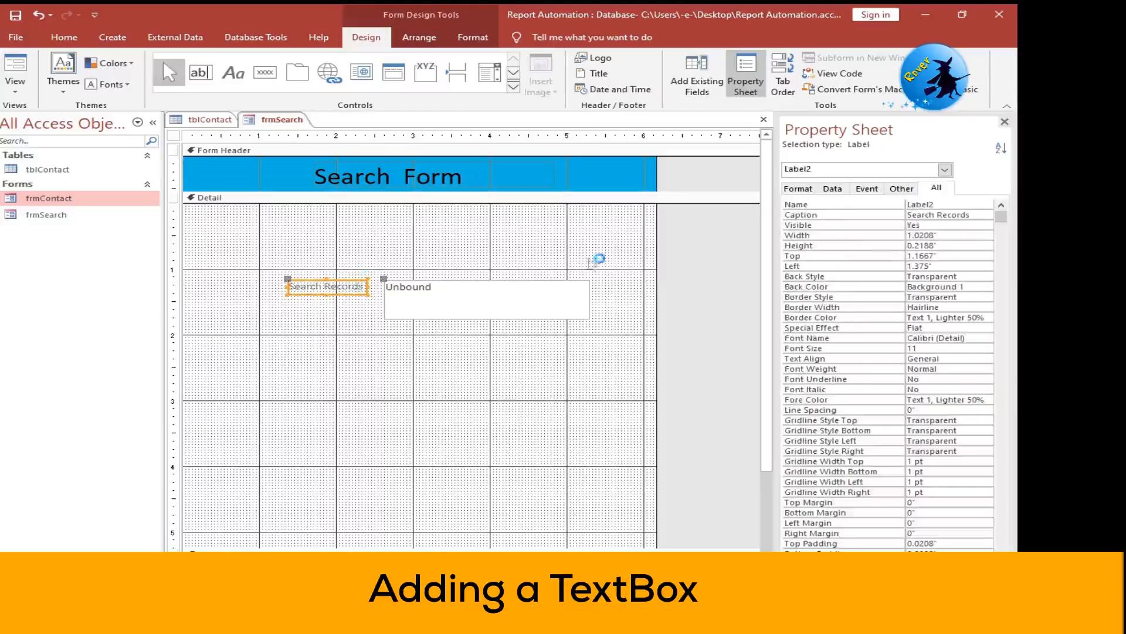
click(64, 37)
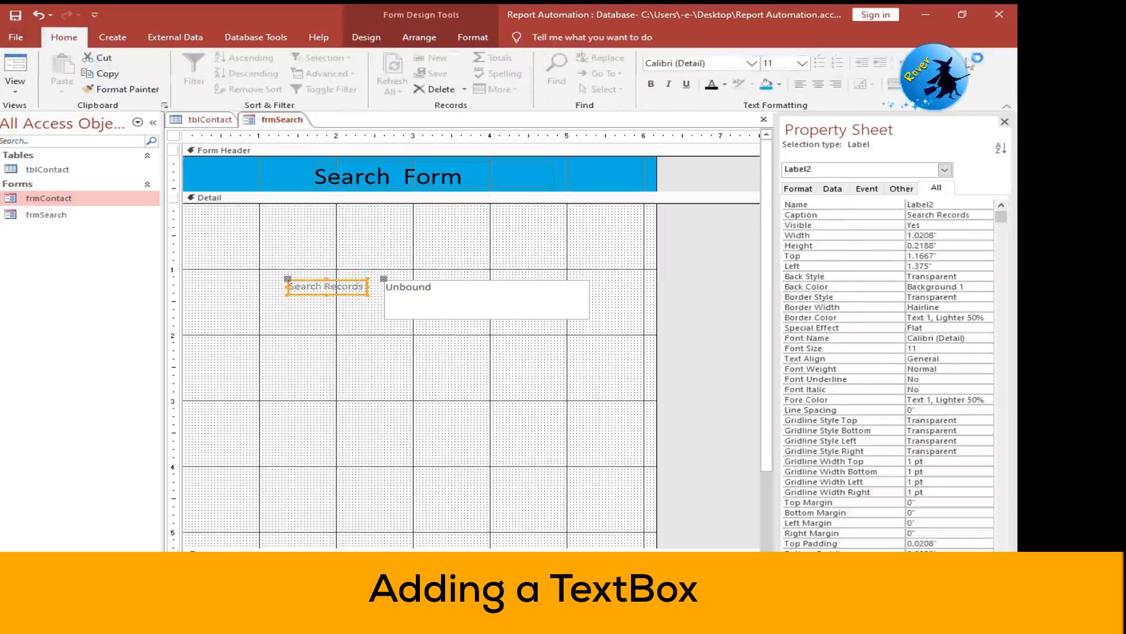
click(802, 63)
click(786, 170)
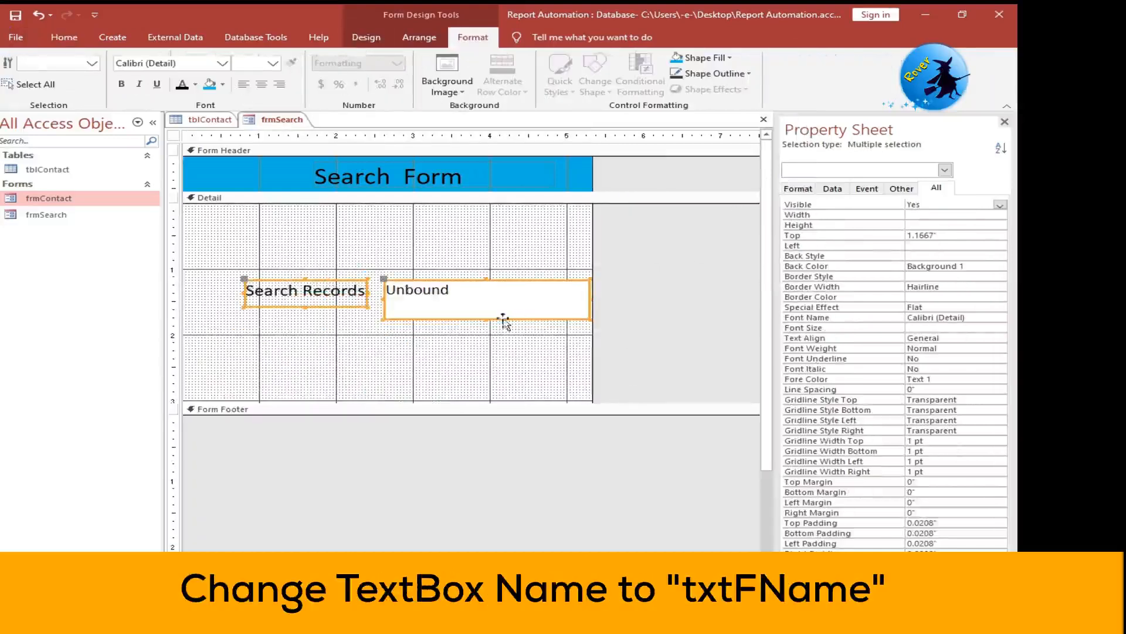
- Rename the unbound text box in the Detail section to txtFName
click(494, 279)
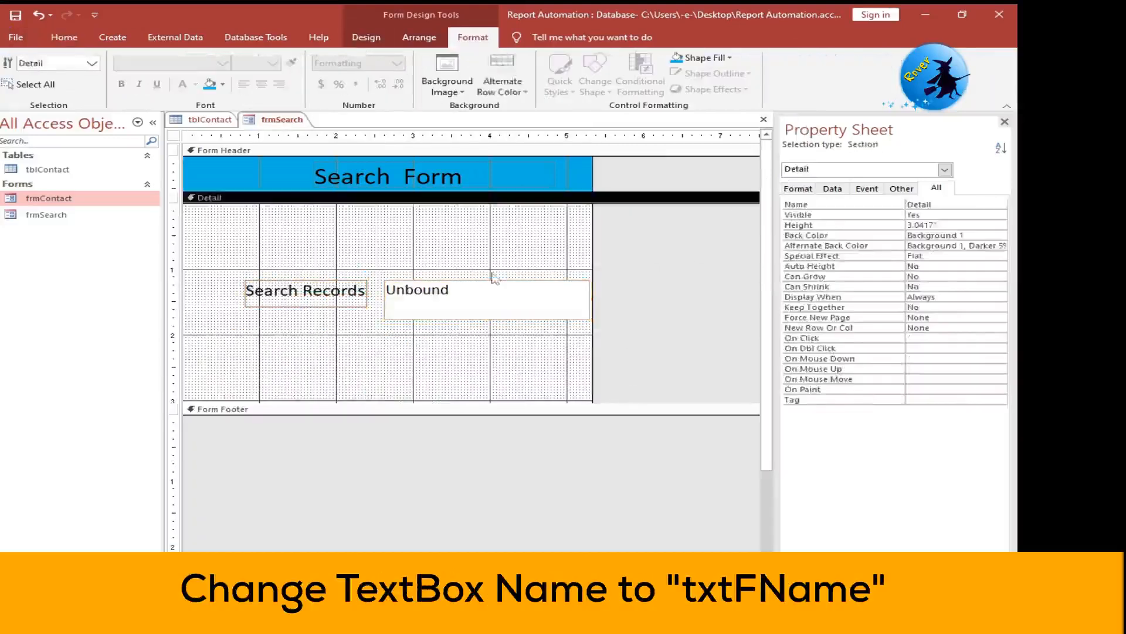
click(493, 294)
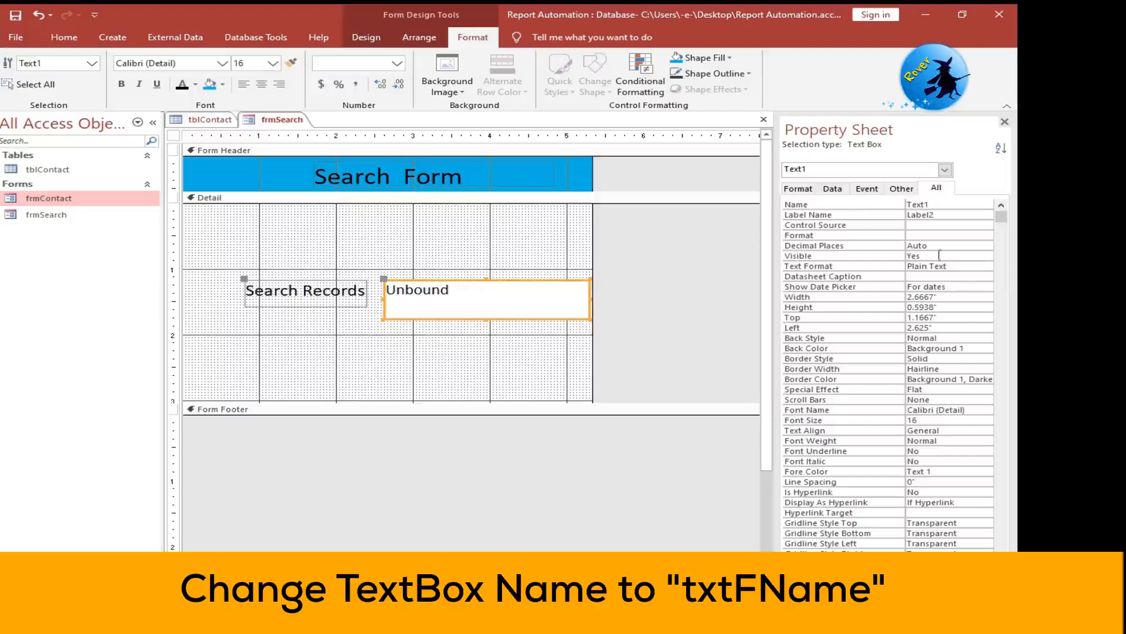
double_click(947, 203)
text(txtFName)
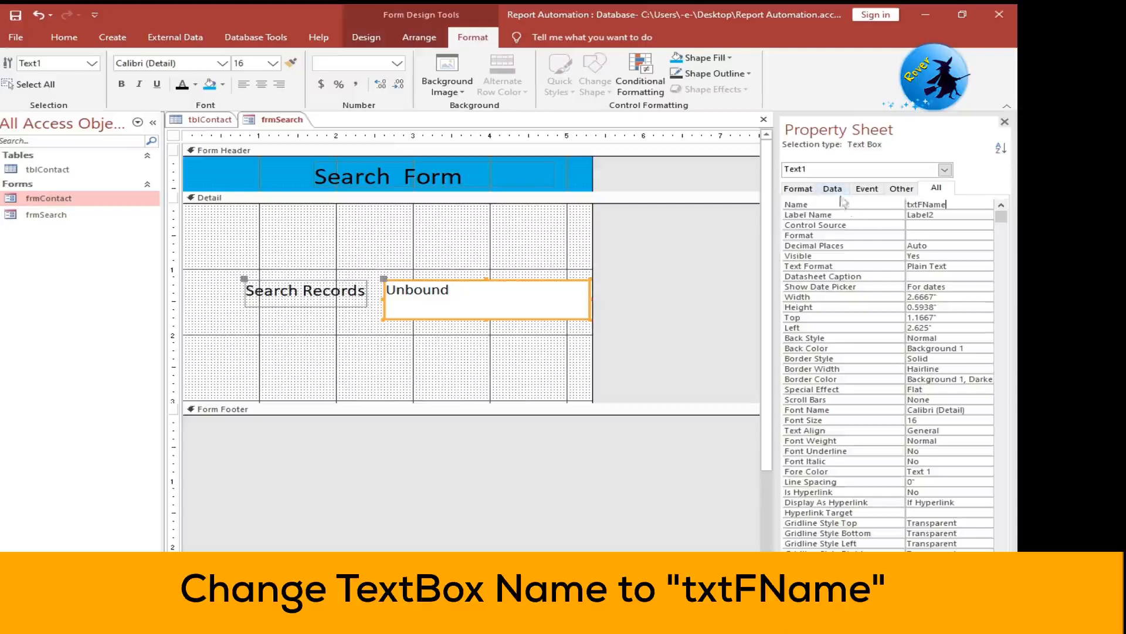
click(445, 275)
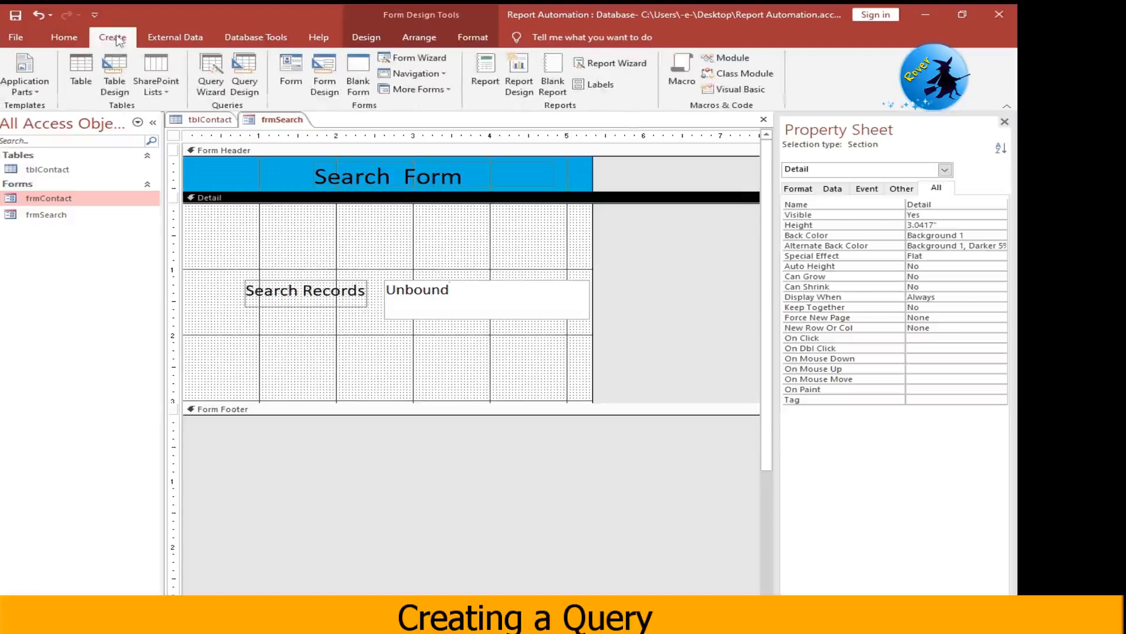
- Create a query in Design View based on tblContact and enlarge its field list to show all fields
click(247, 86)
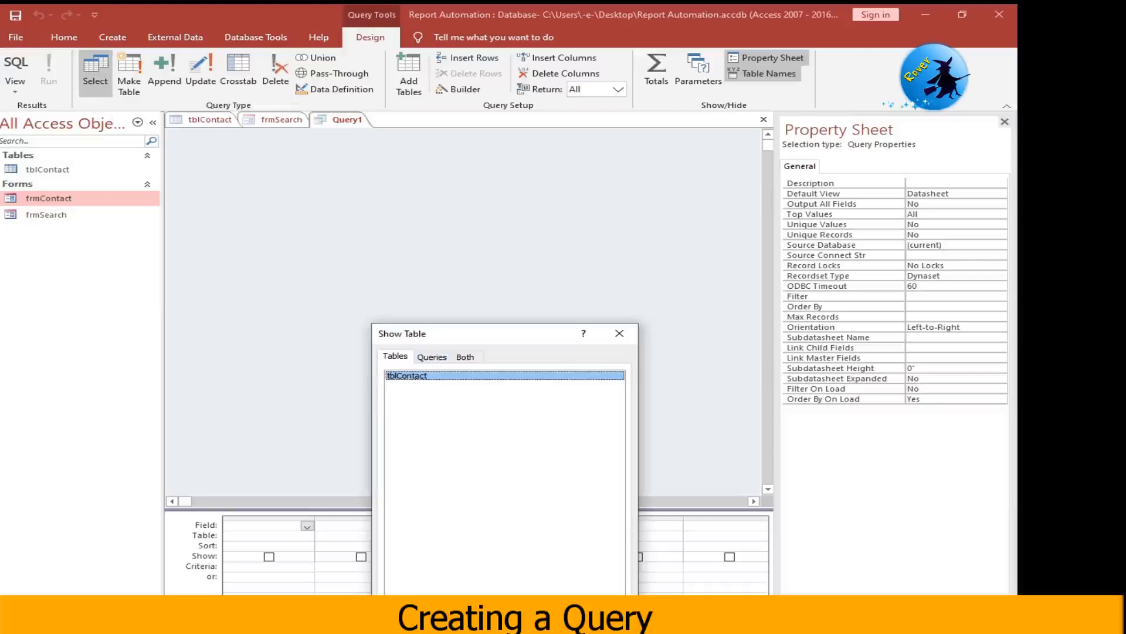
double_click(404, 376)
click(604, 615)
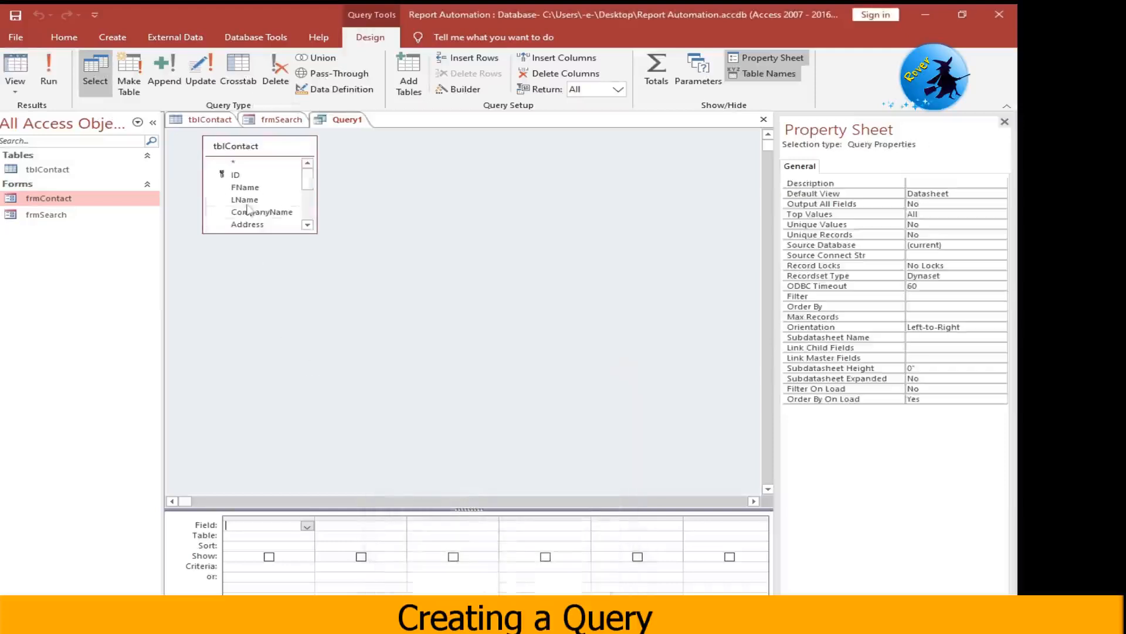
drag(298, 233, 299, 333)
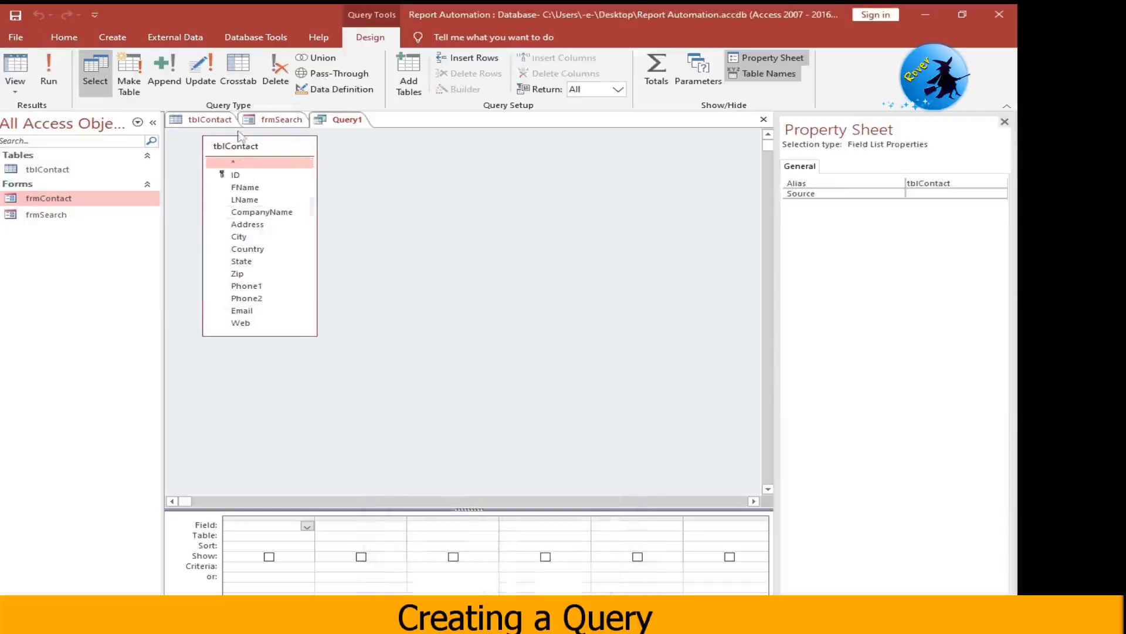
- Add the ID, FName, LName and Country fields to the query and run it
double_click(236, 175)
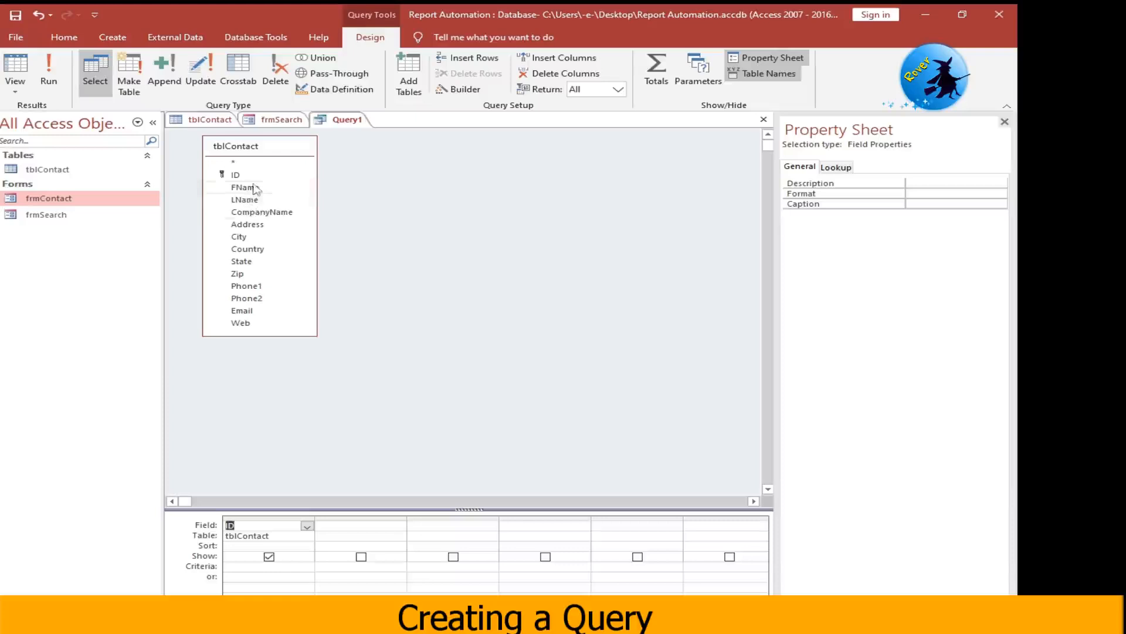
double_click(247, 186)
double_click(252, 200)
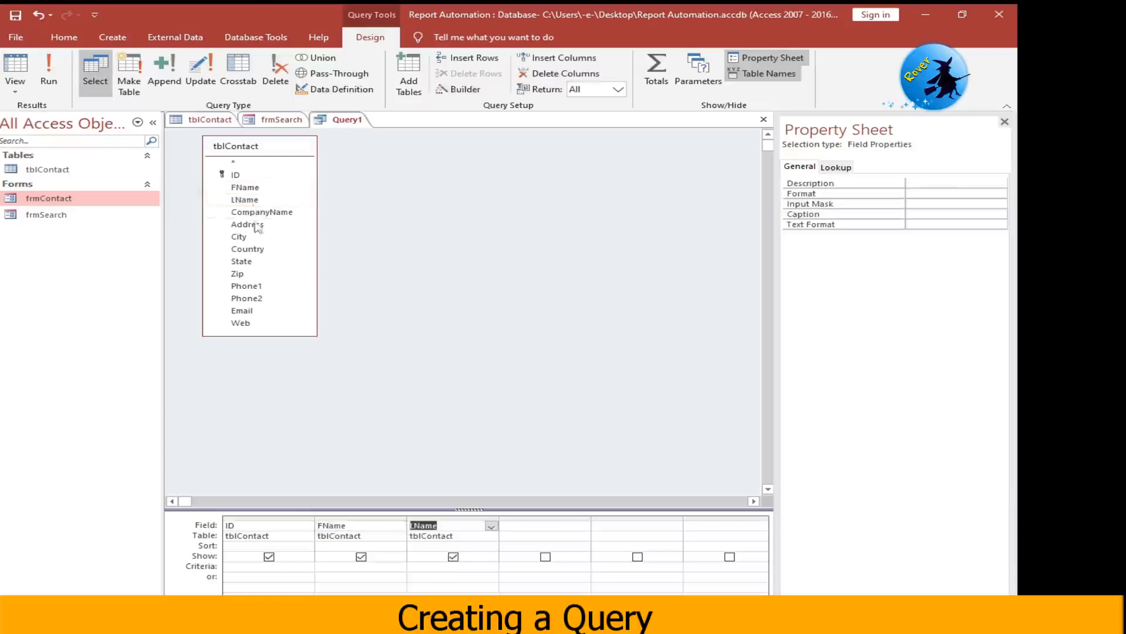
double_click(261, 250)
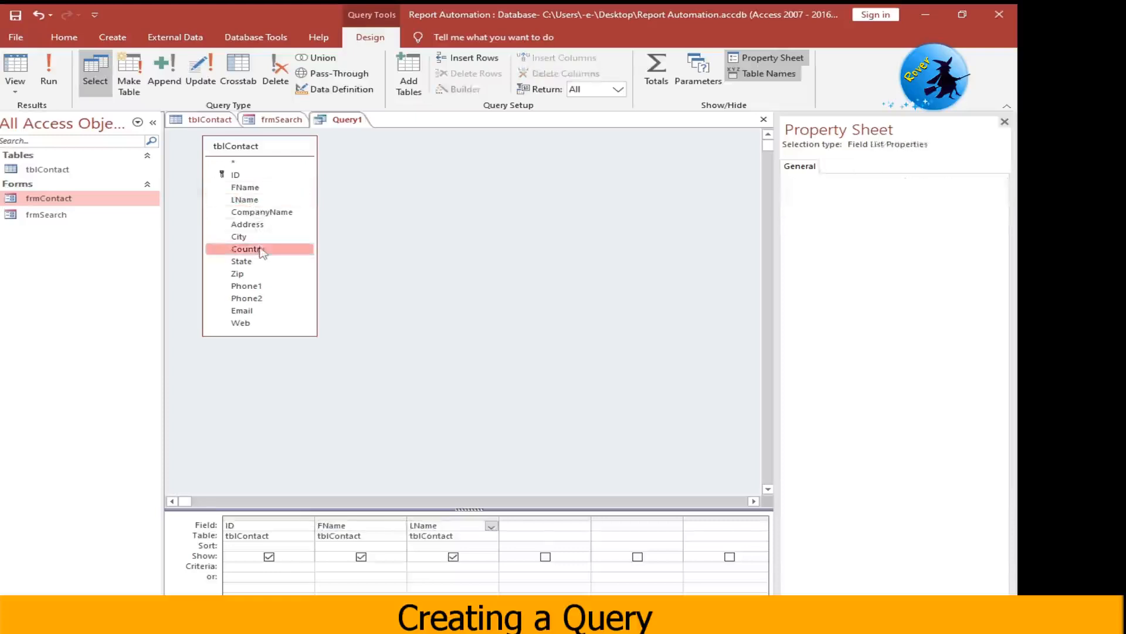
click(62, 82)
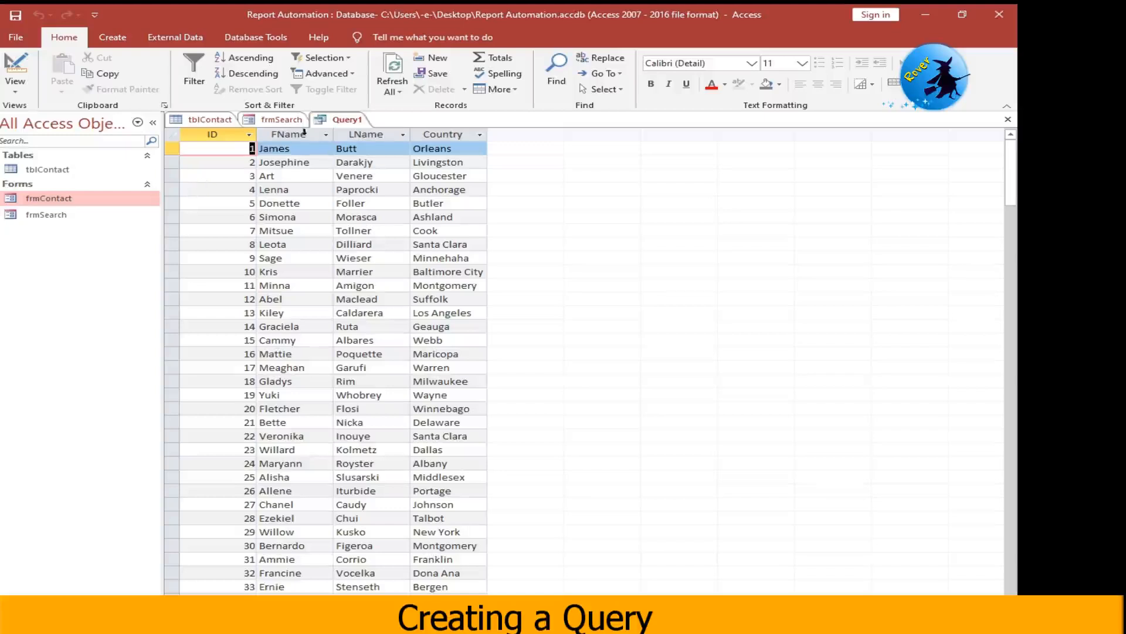
- Save the query as qrySearch
click(15, 15)
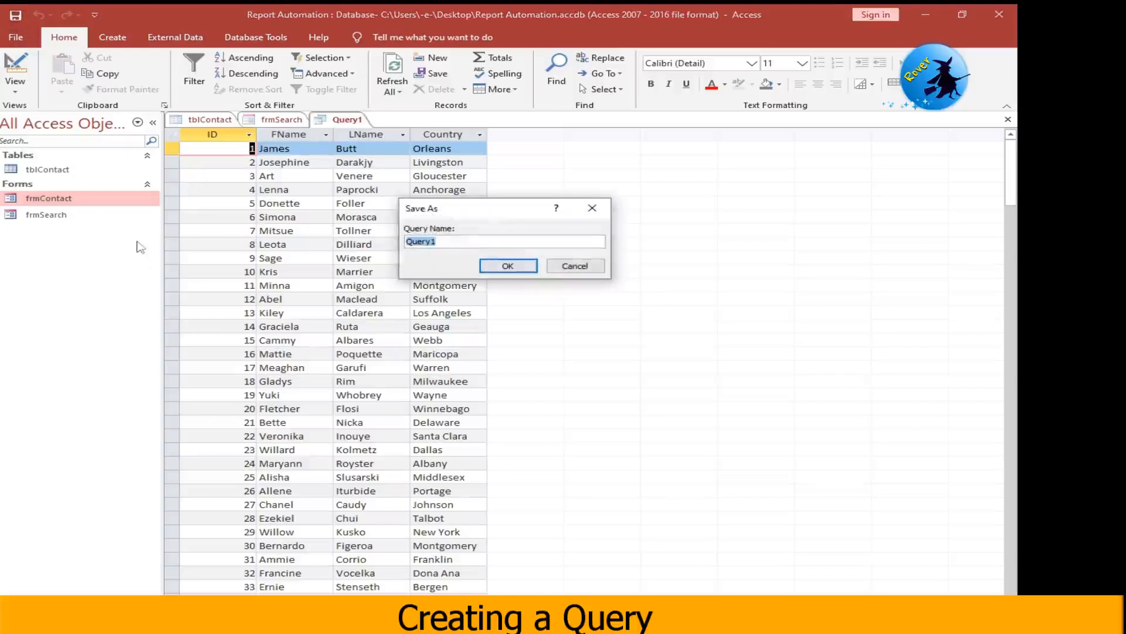
text(qrySearch)
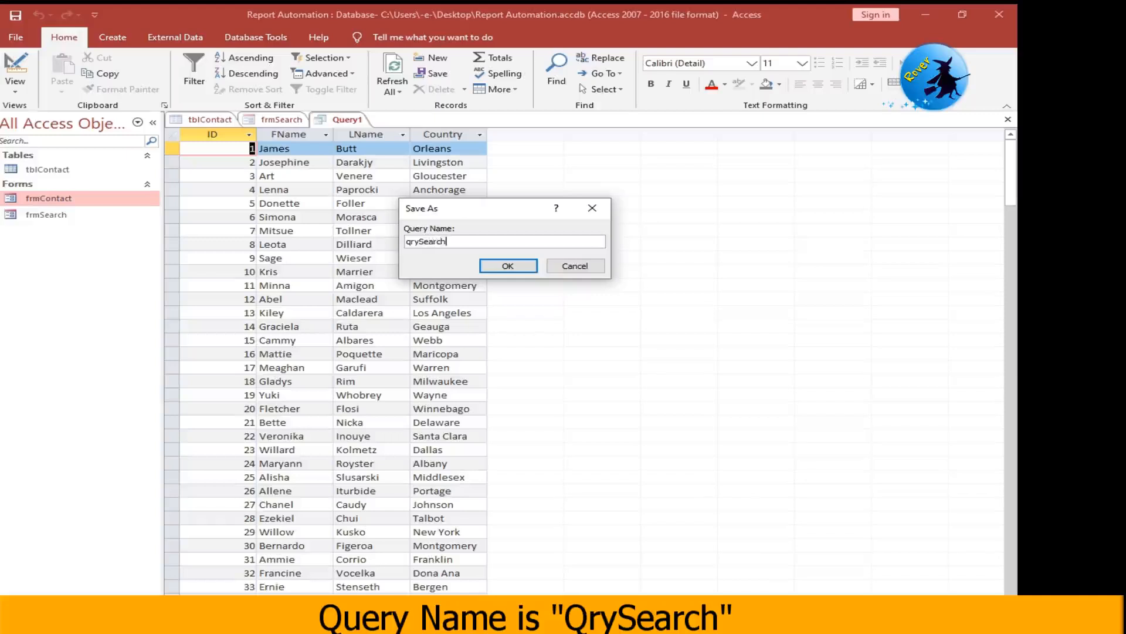
click(503, 265)
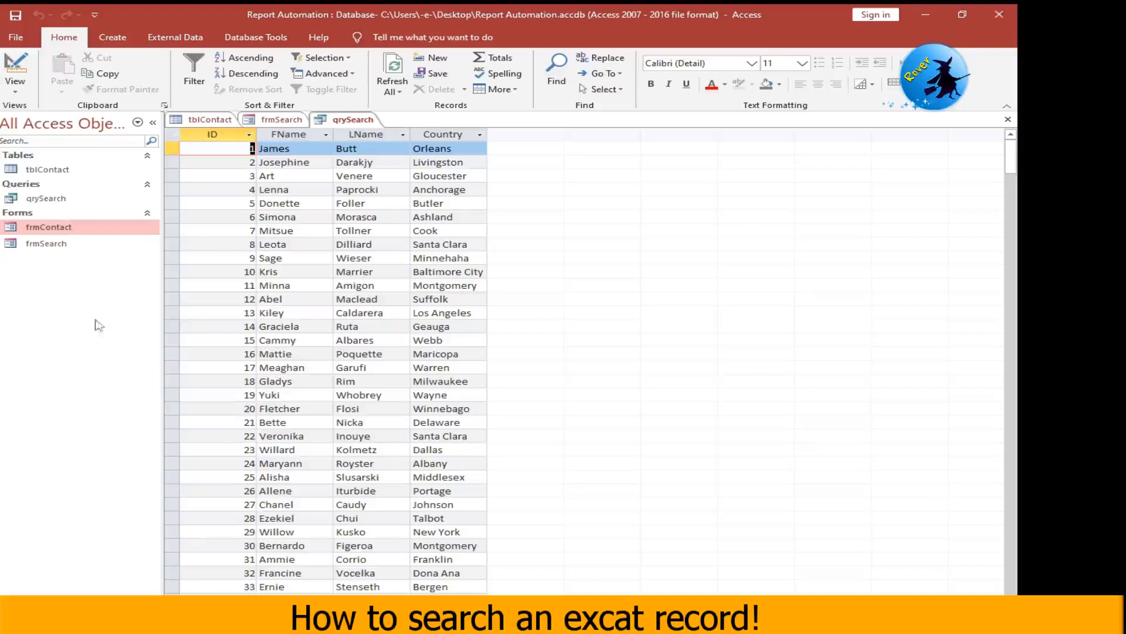
- Set the FName criteria of qrySearch to =[Forms]![frmSearch]![txtFName] in Design View
right_click(352, 125)
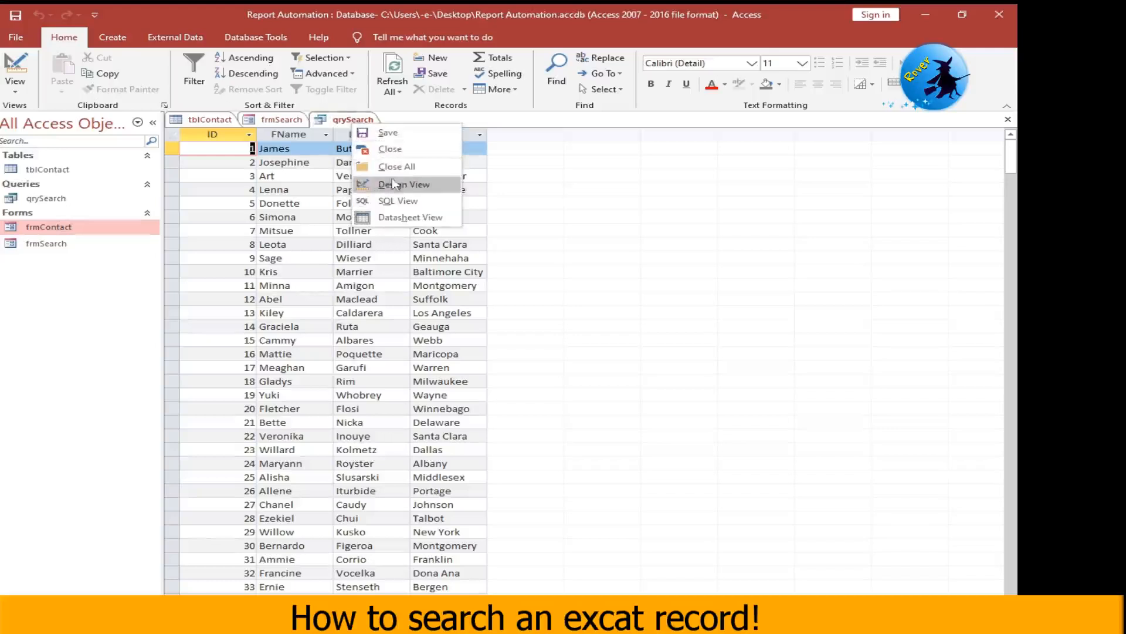
click(393, 187)
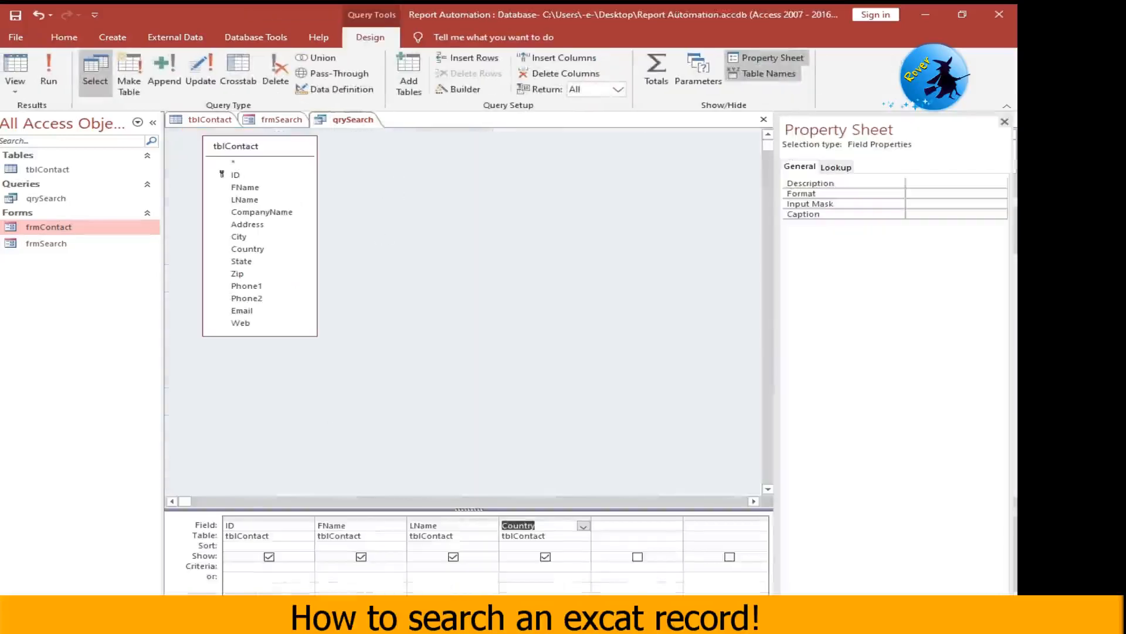
click(327, 564)
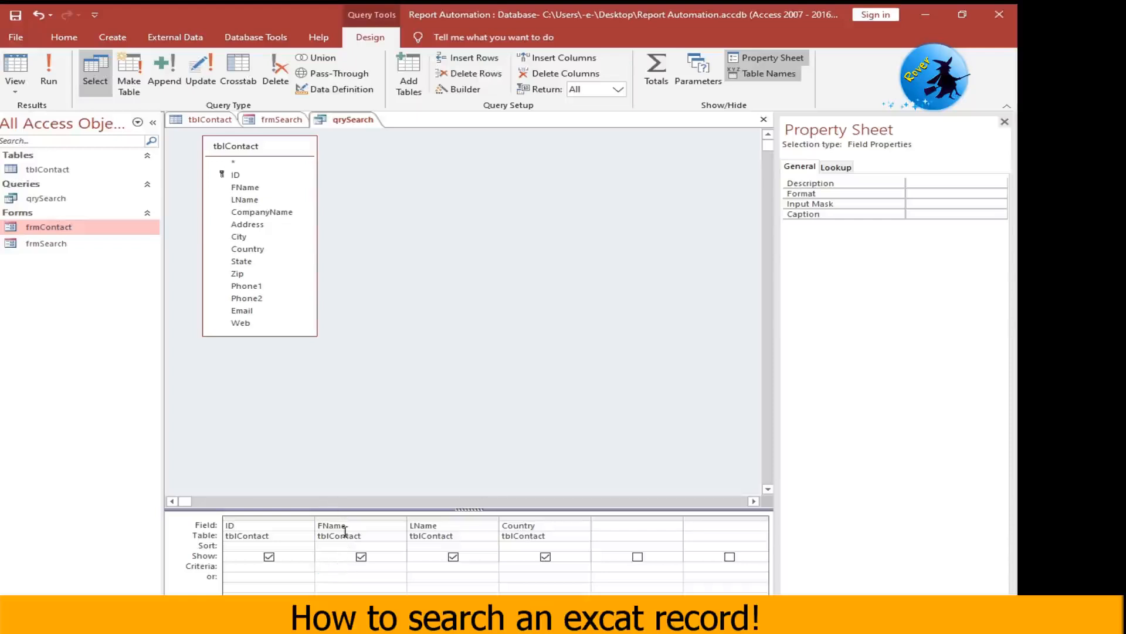
click(333, 566)
text(=[for)
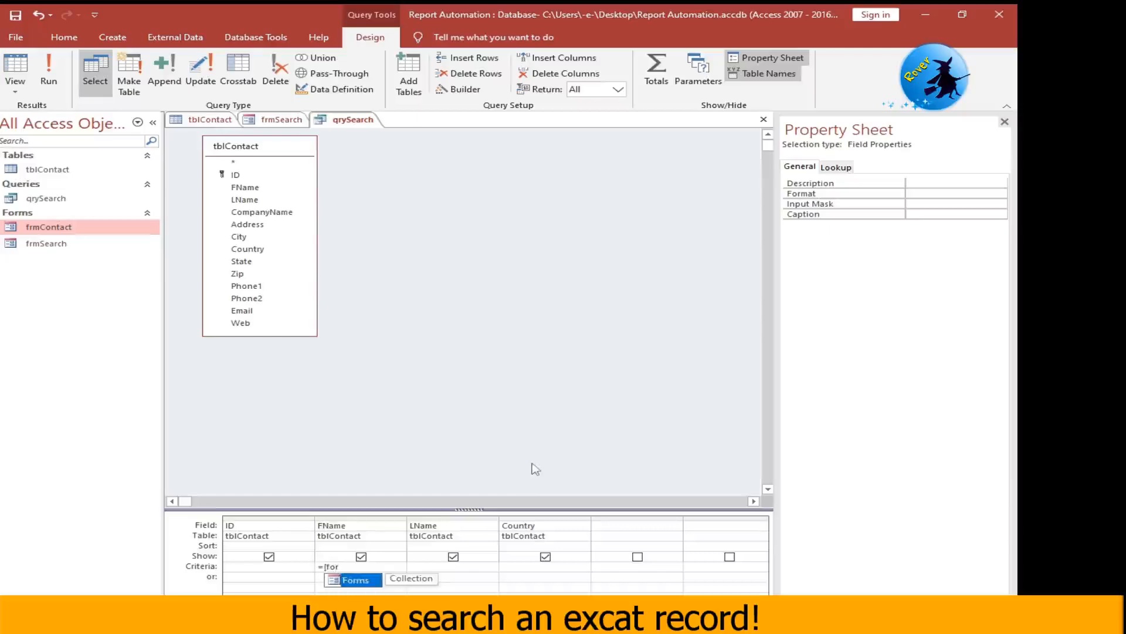
key(Tab)
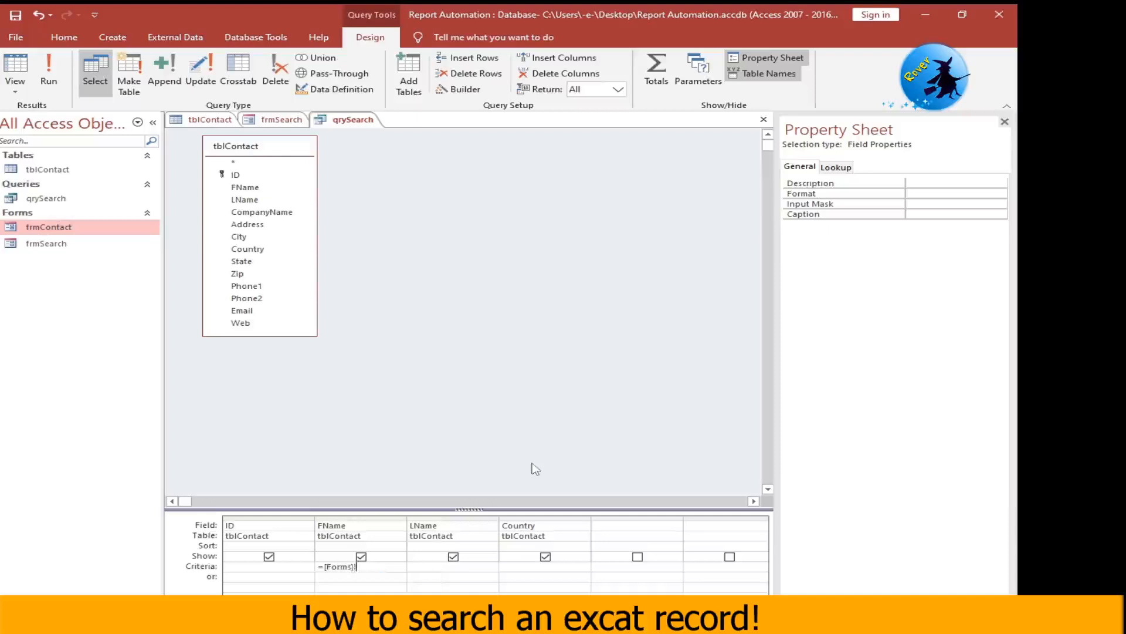
text(!)
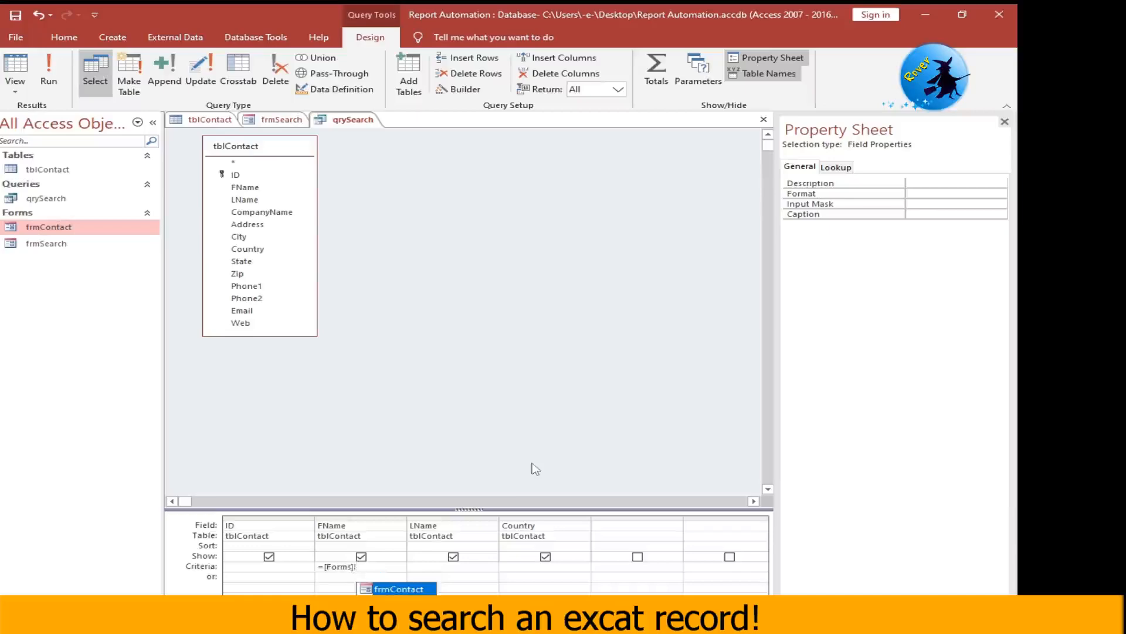
key(Down)
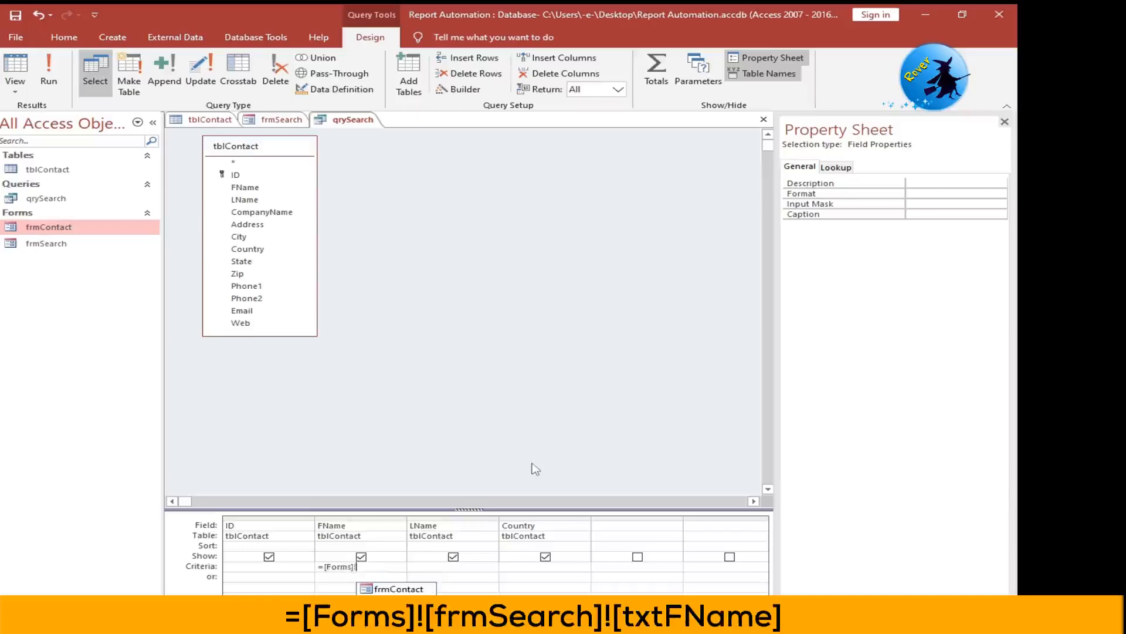
key(Tab)
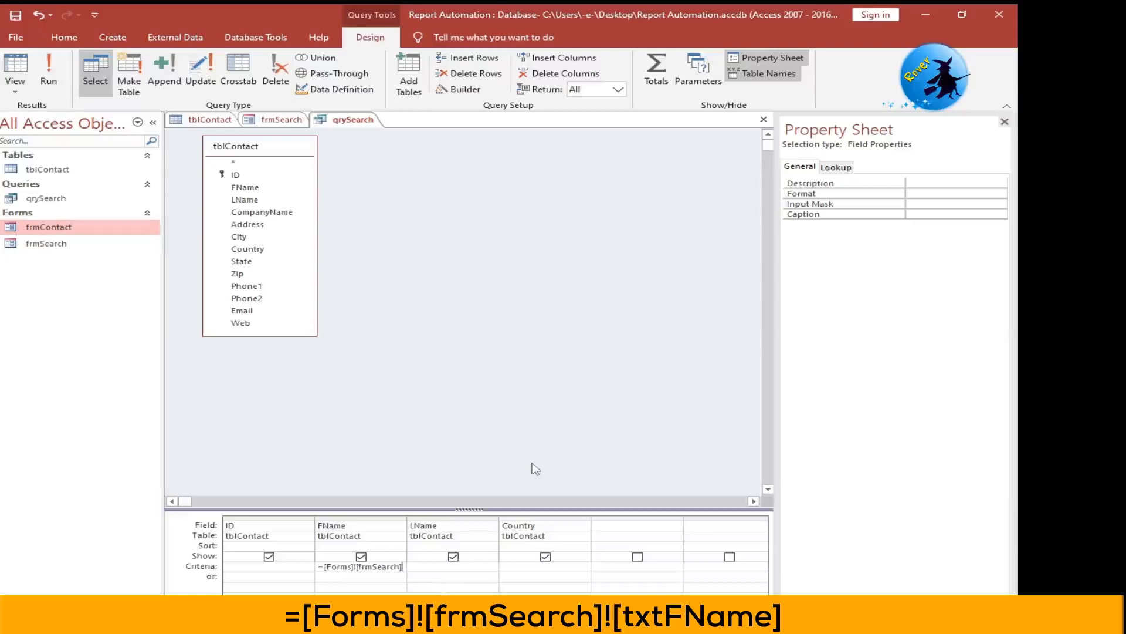
text(!)
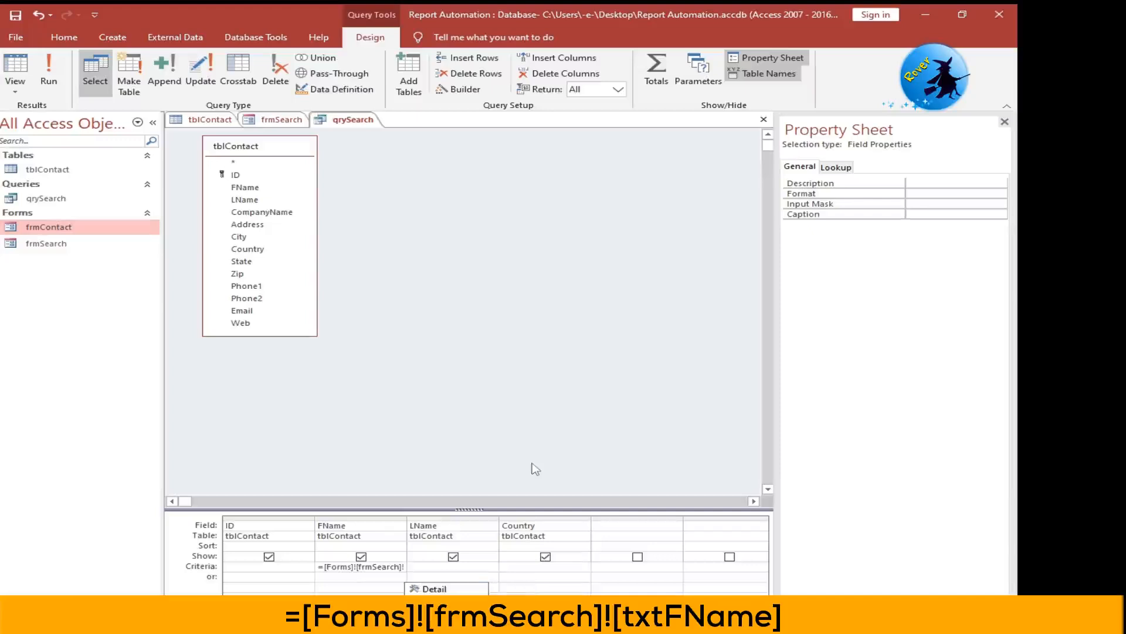
text([txtFName])
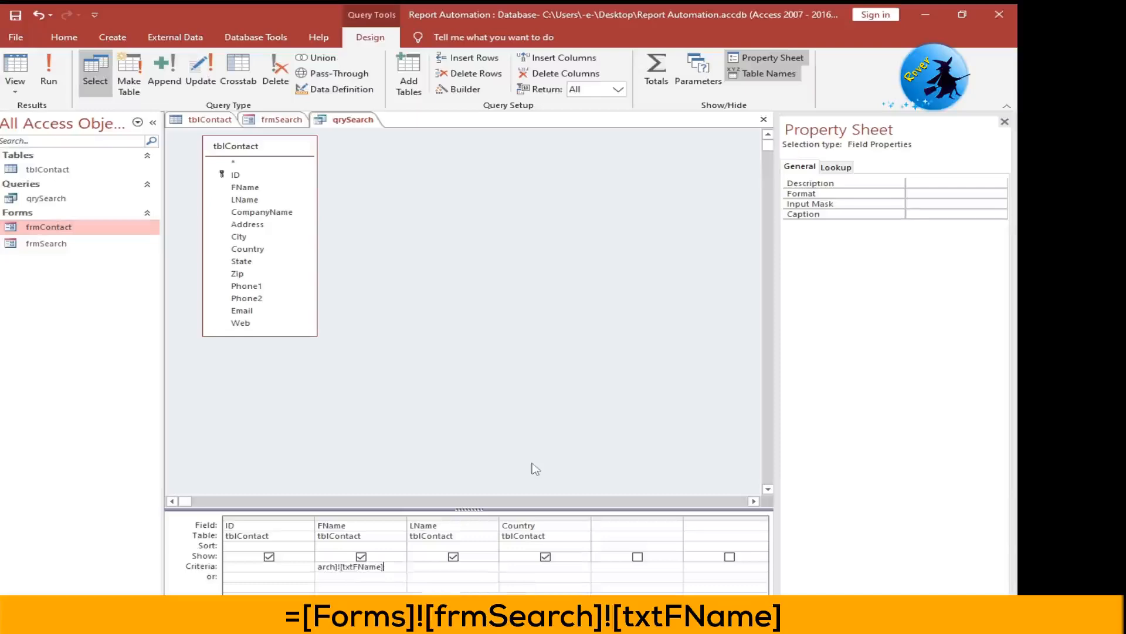
- Save qrySearch with its new criteria, then run it and close the result
click(14, 17)
click(49, 73)
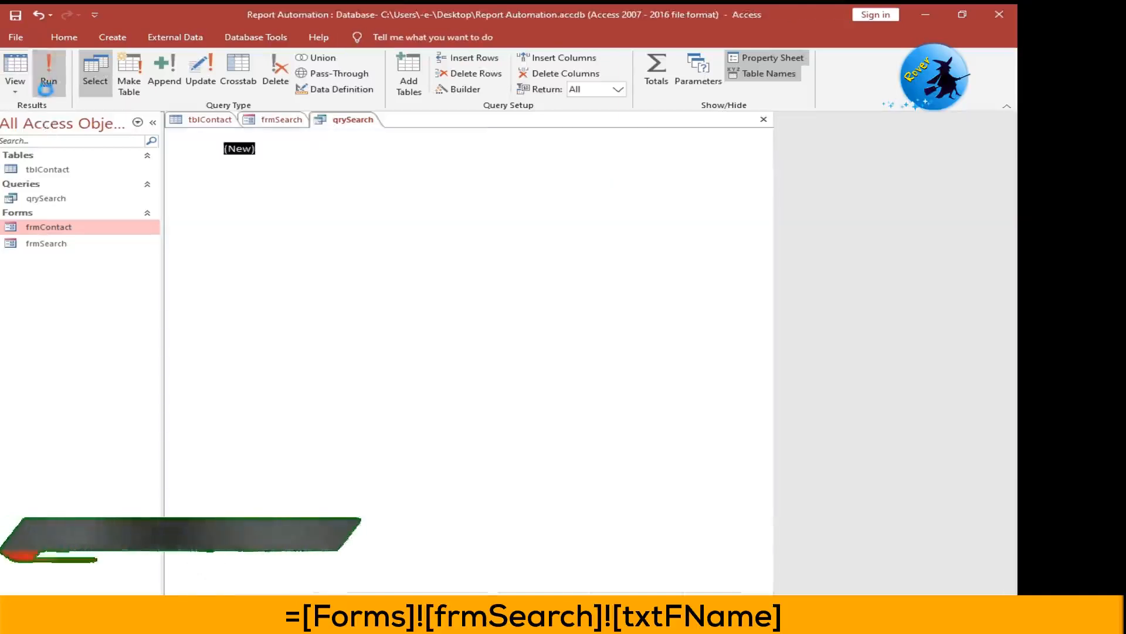
right_click(354, 123)
click(388, 144)
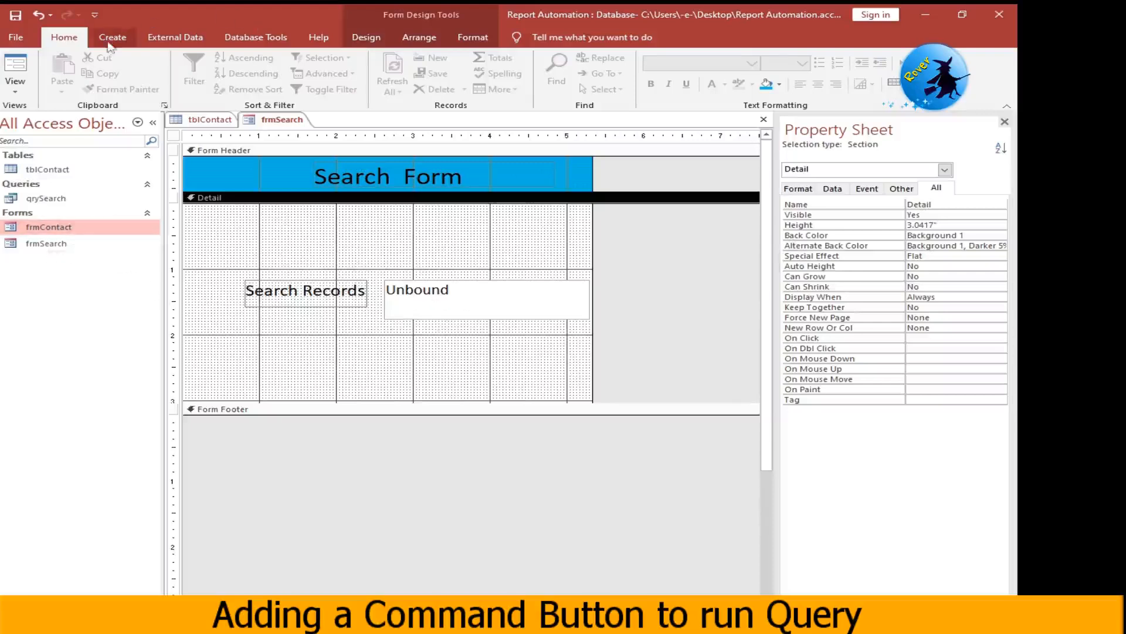
- Add a command button below the text box in frmSearch with the Miscellaneous action Run Query, using qrySearch
click(366, 37)
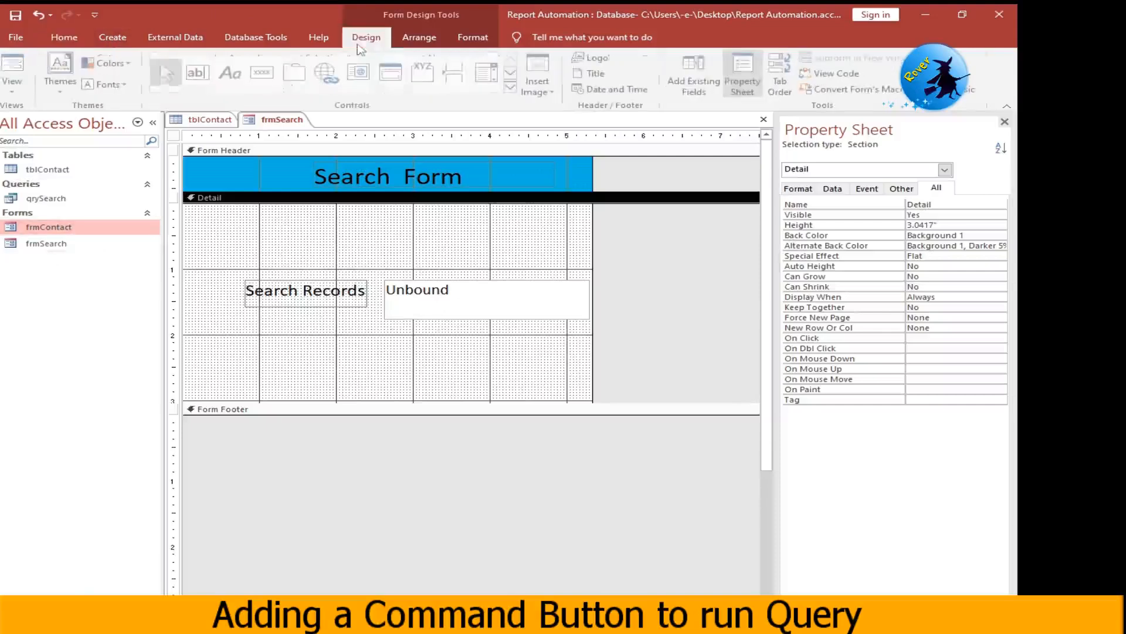
click(265, 77)
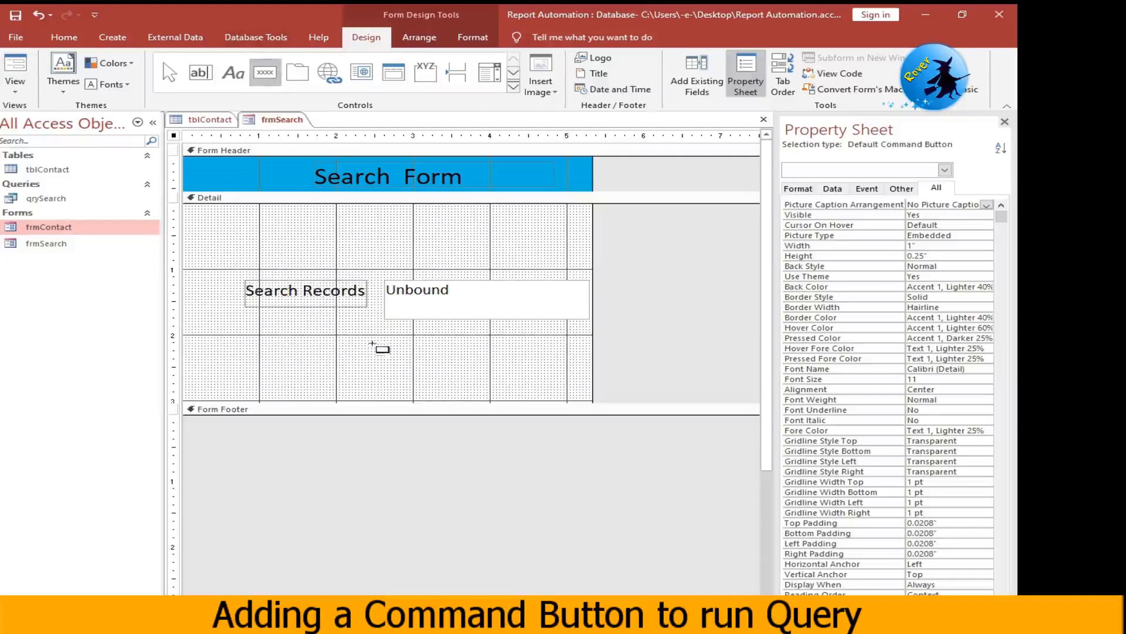
drag(371, 344, 462, 371)
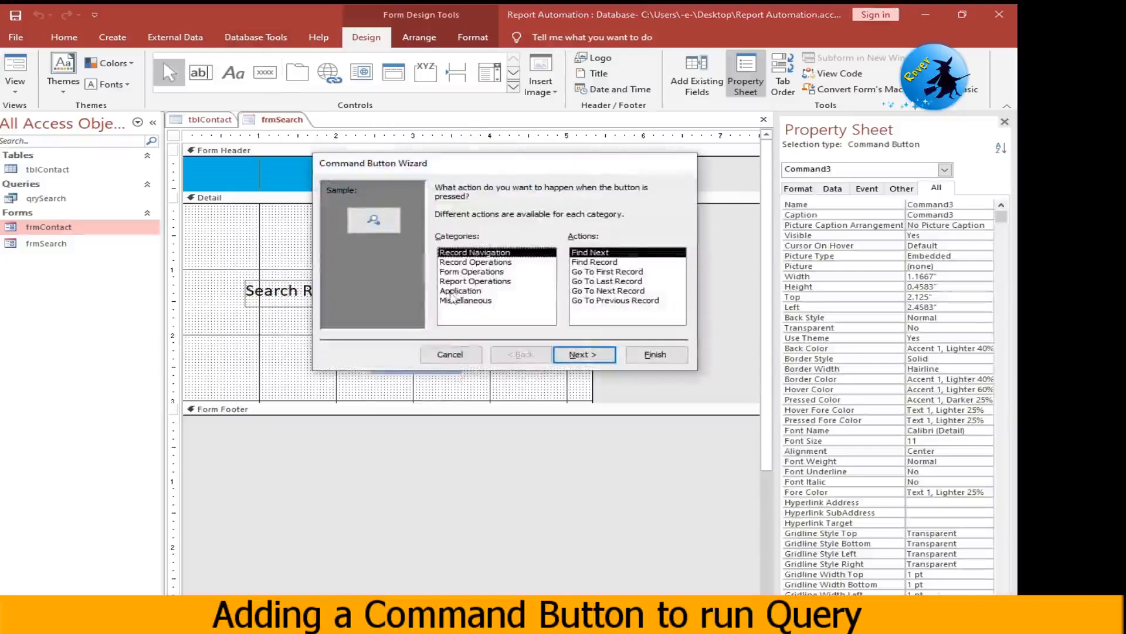
click(453, 300)
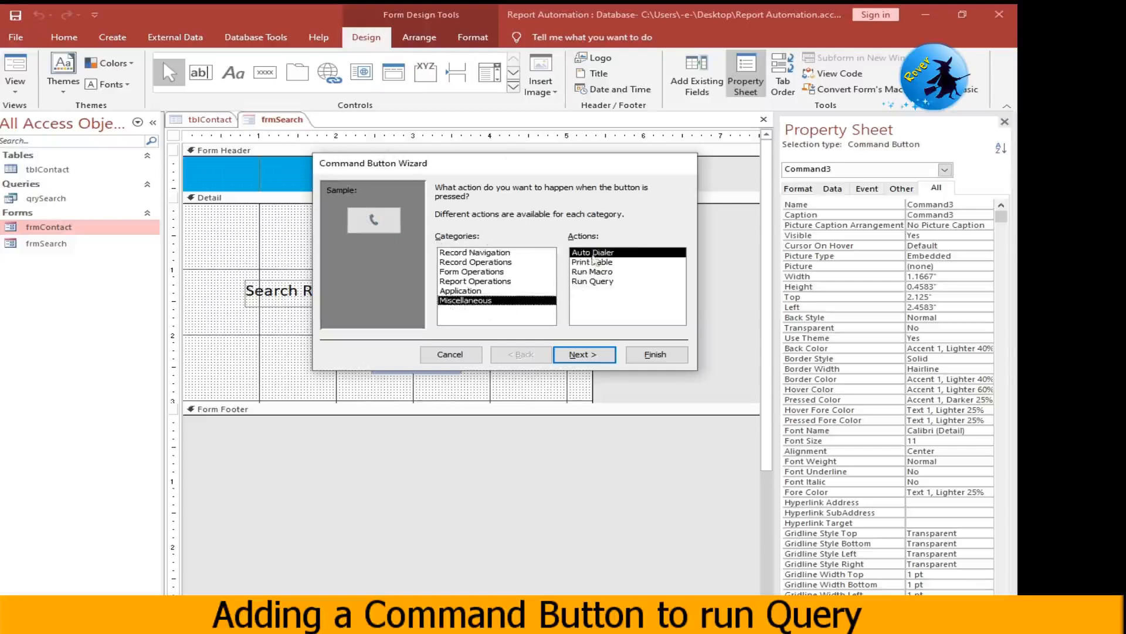
click(594, 281)
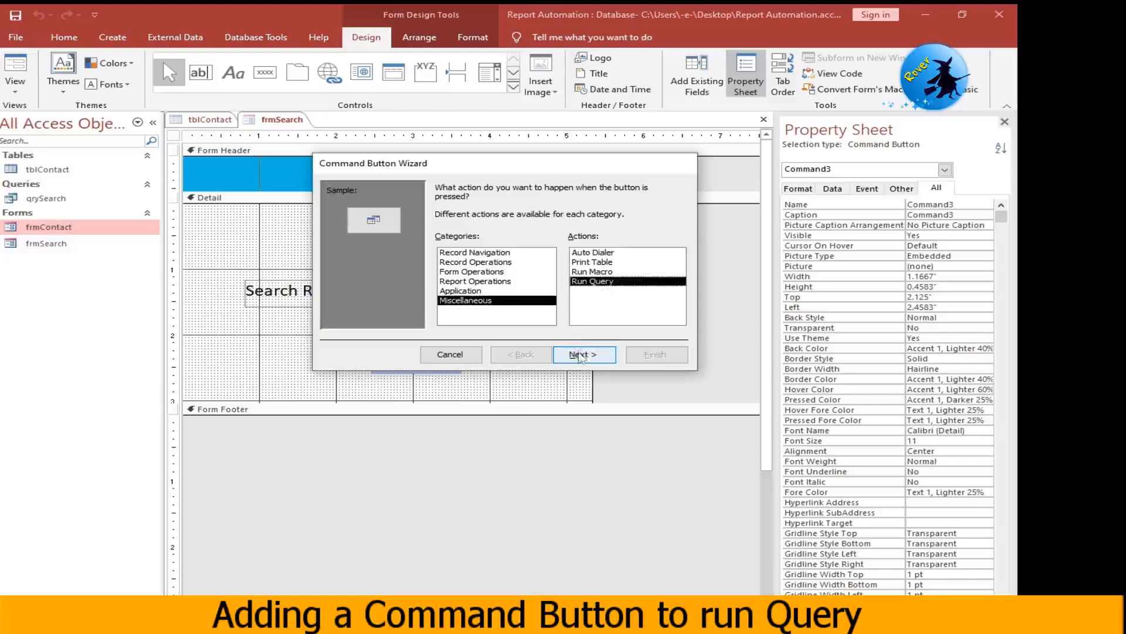
click(579, 355)
click(579, 355)
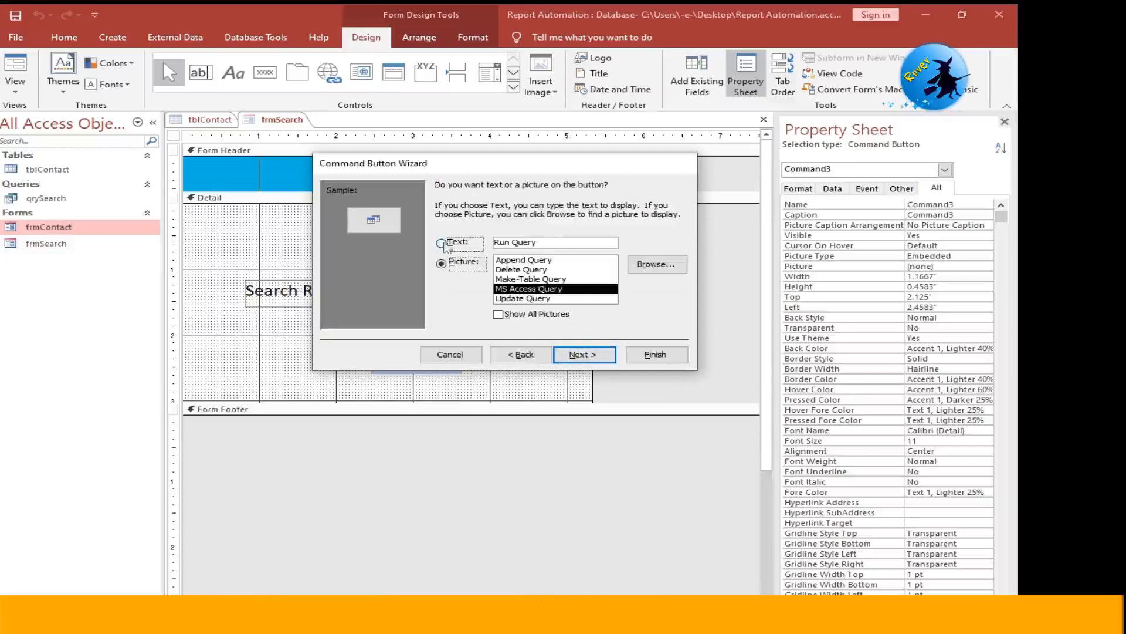
- Show the text Run Query on the command button, finish the wizard and enlarge the button
click(440, 243)
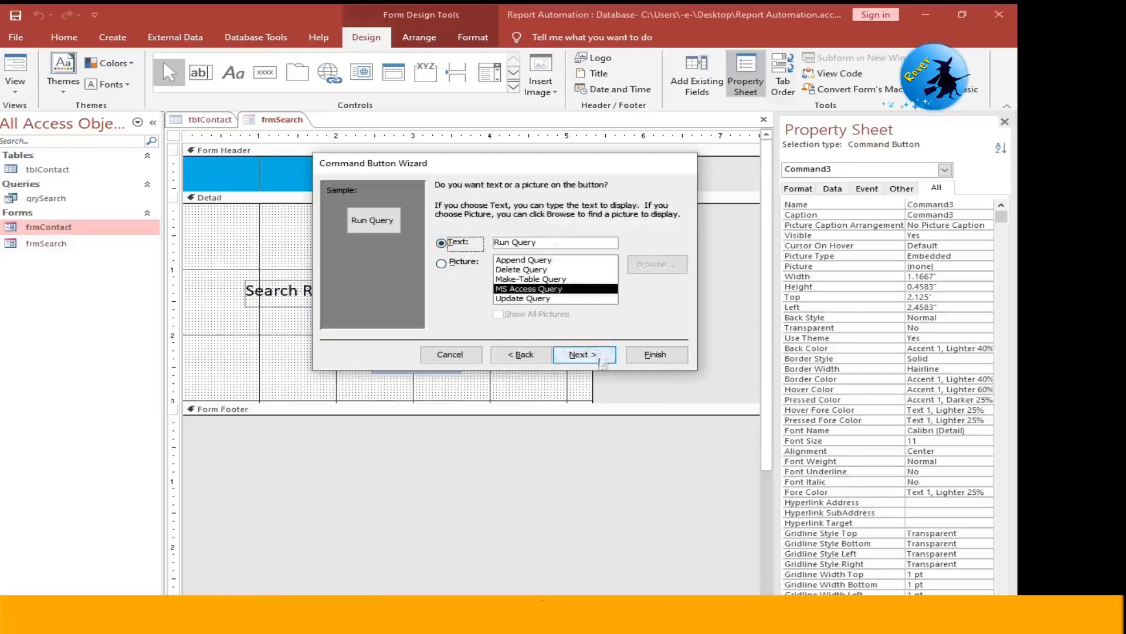
click(585, 354)
click(655, 354)
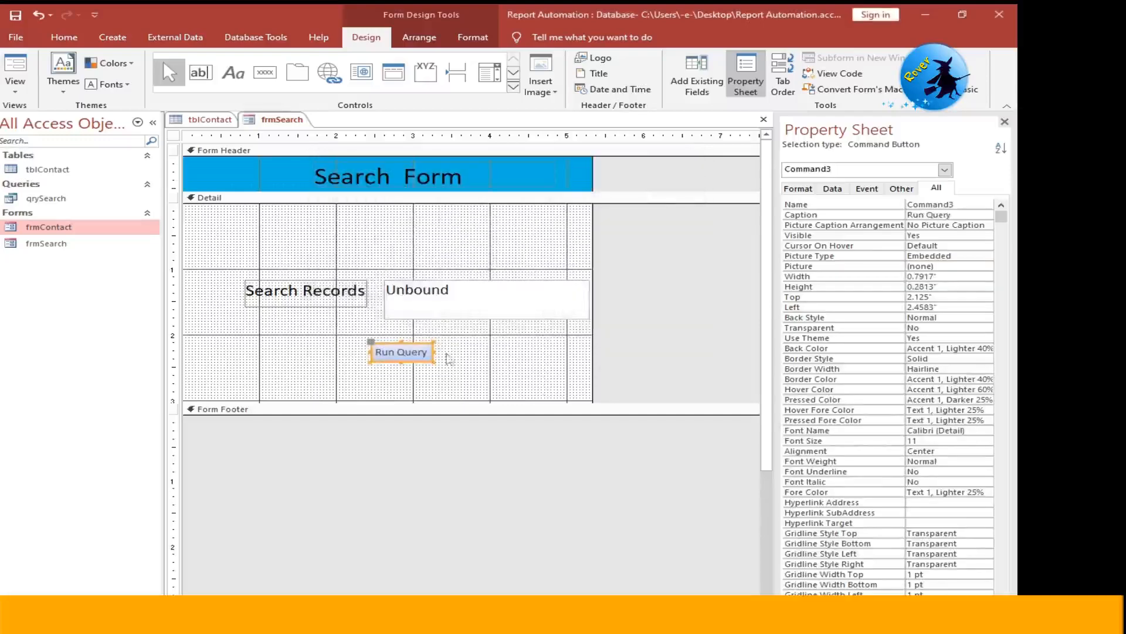
drag(434, 362, 494, 371)
click(520, 371)
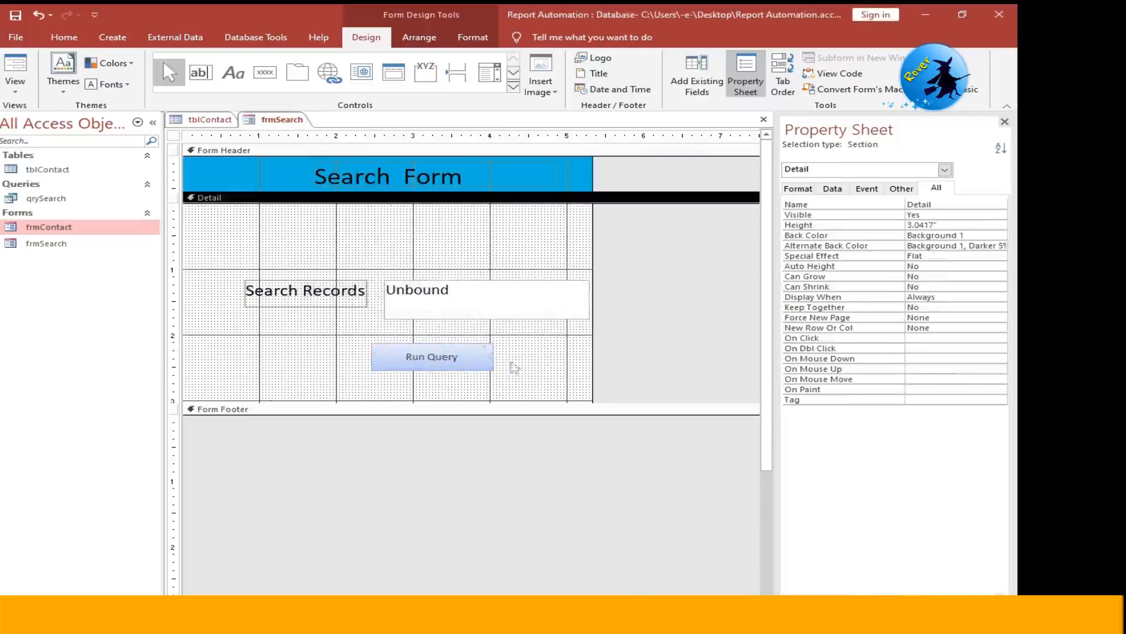
- Copy the first name from record 1 of tblContact
click(209, 124)
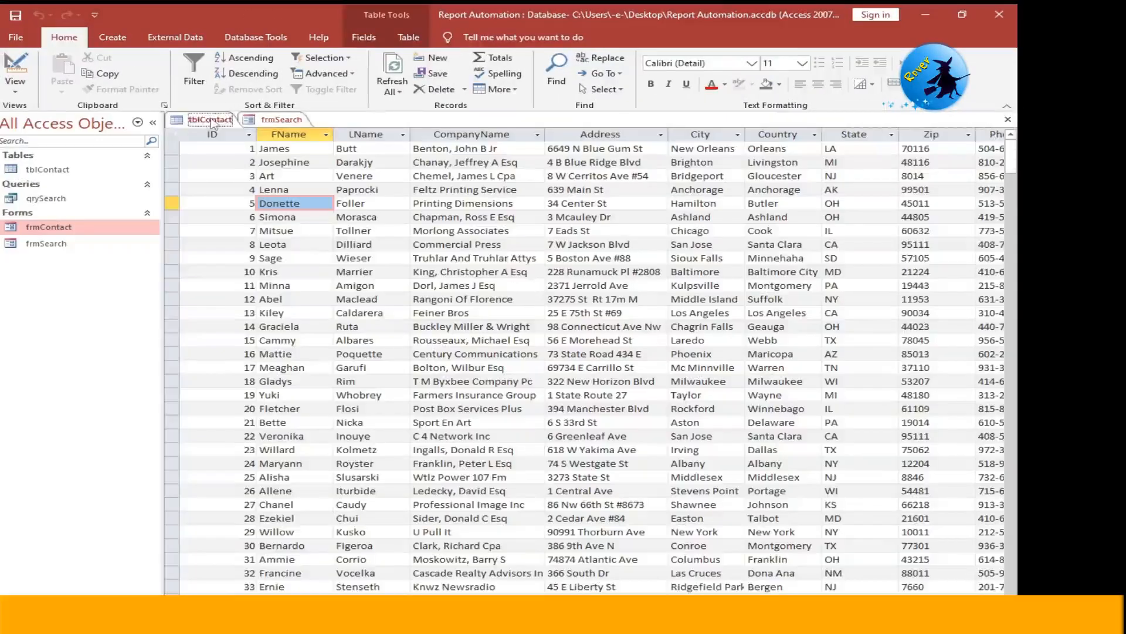
click(299, 148)
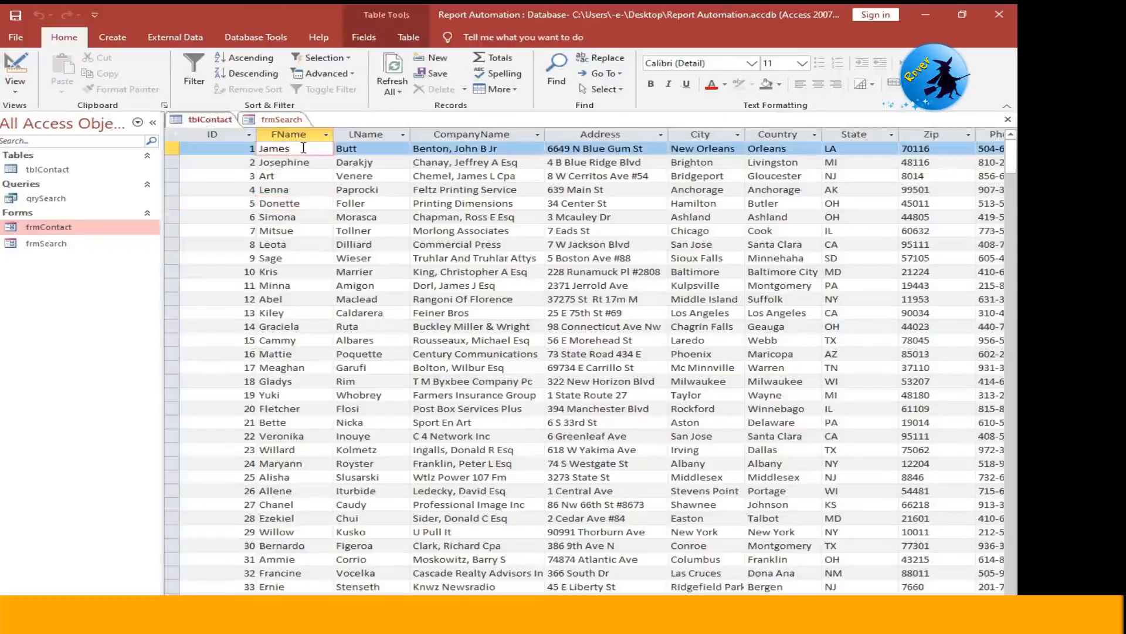
double_click(303, 148)
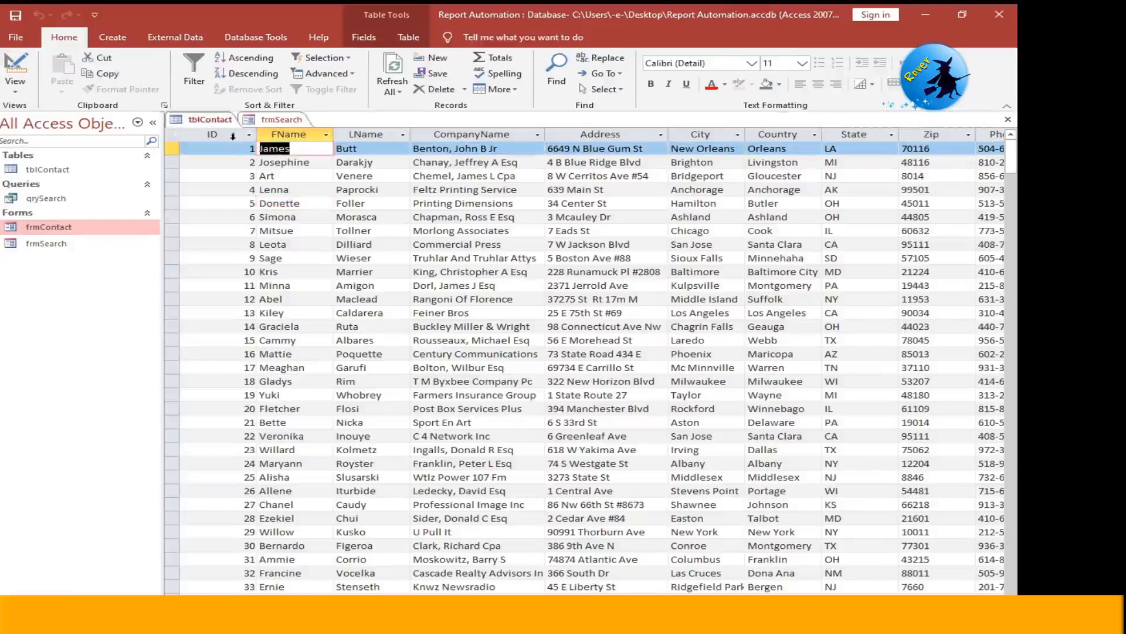
- Show frmSearch in Form View and run the query with the first name of record 1 as search text
click(275, 120)
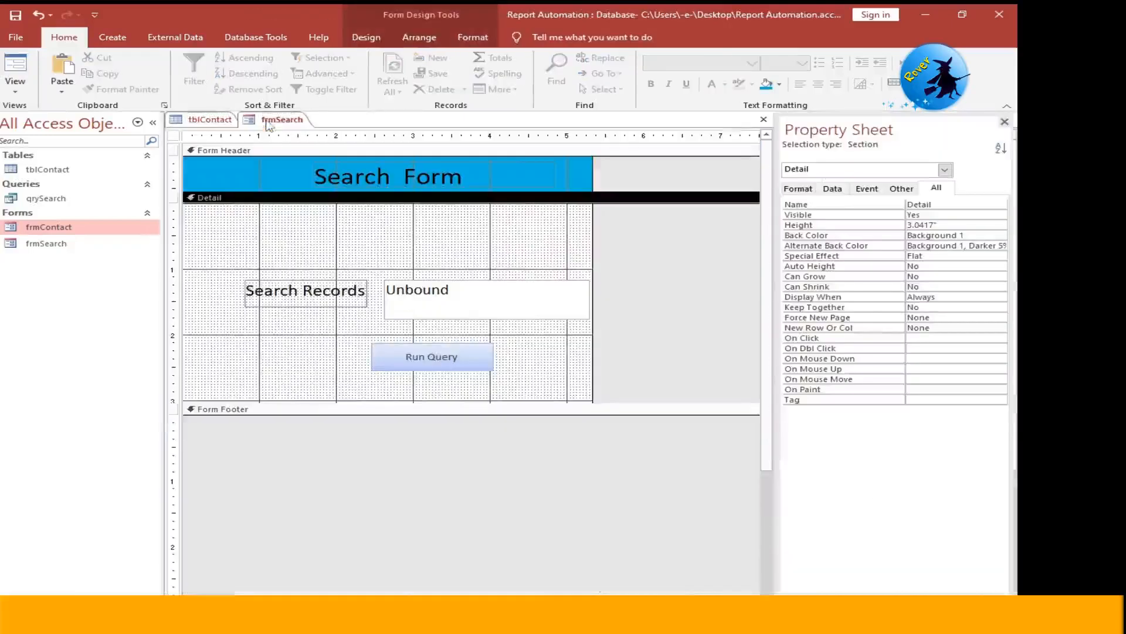
click(15, 85)
click(59, 115)
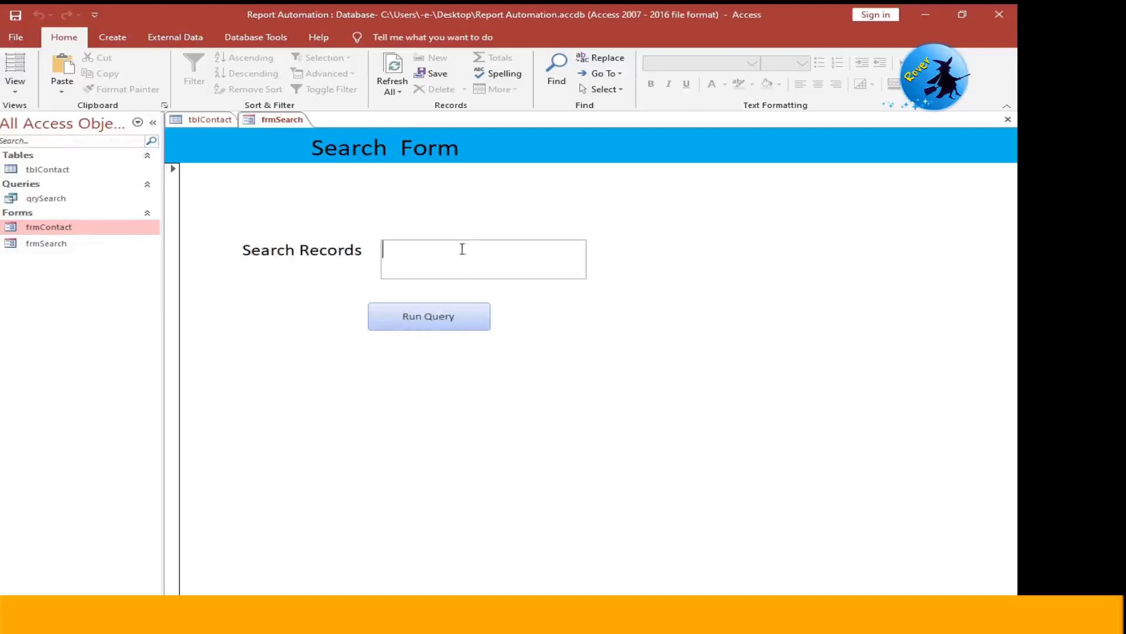
text(James)
click(437, 317)
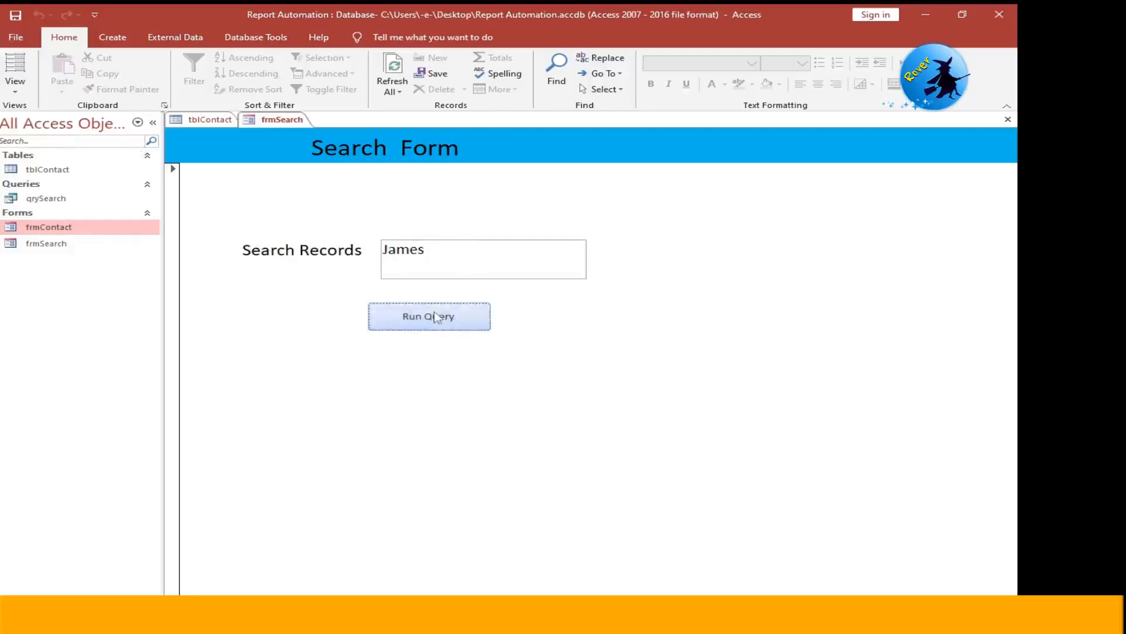
click(436, 317)
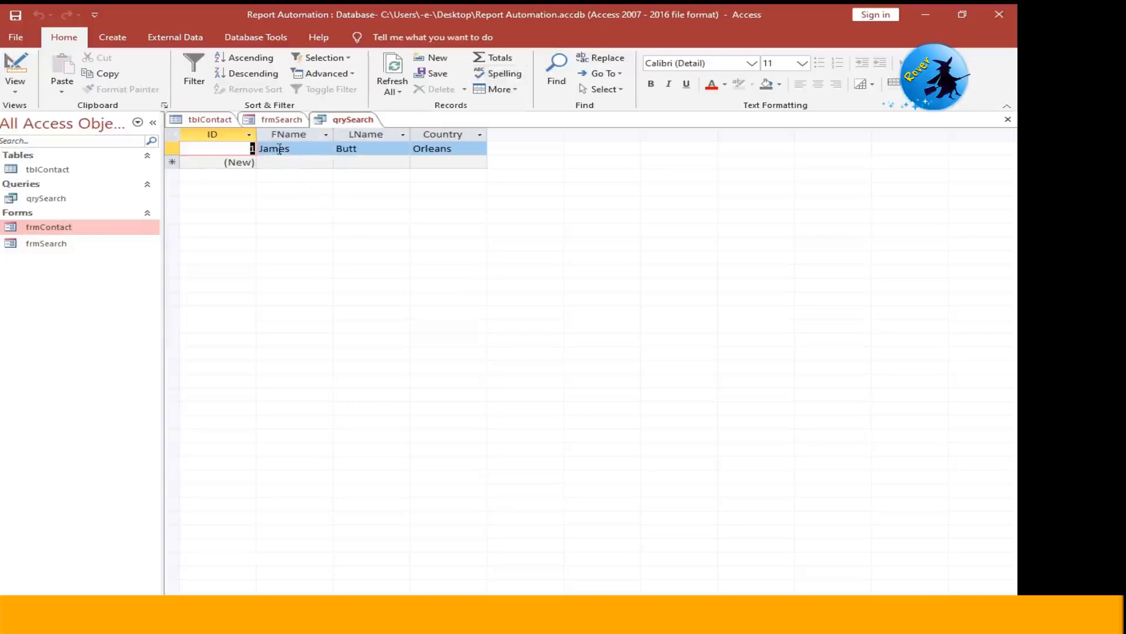
- Close the qrySearch results and run the search again from frmSearch with the first name of record 9 in tblContact
right_click(352, 121)
click(361, 146)
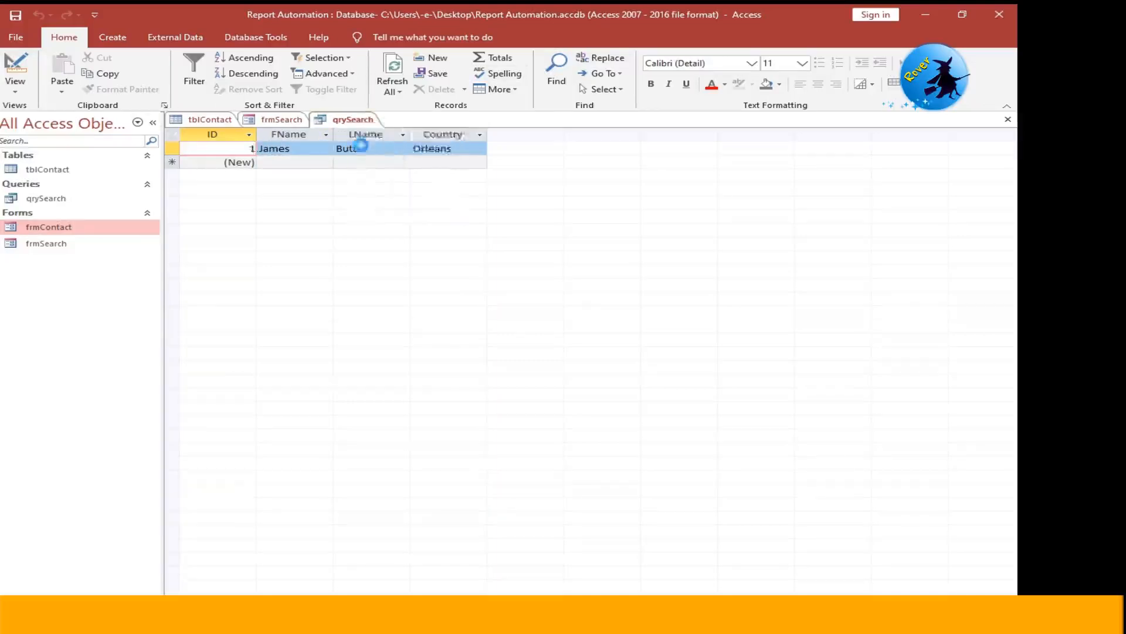
click(231, 124)
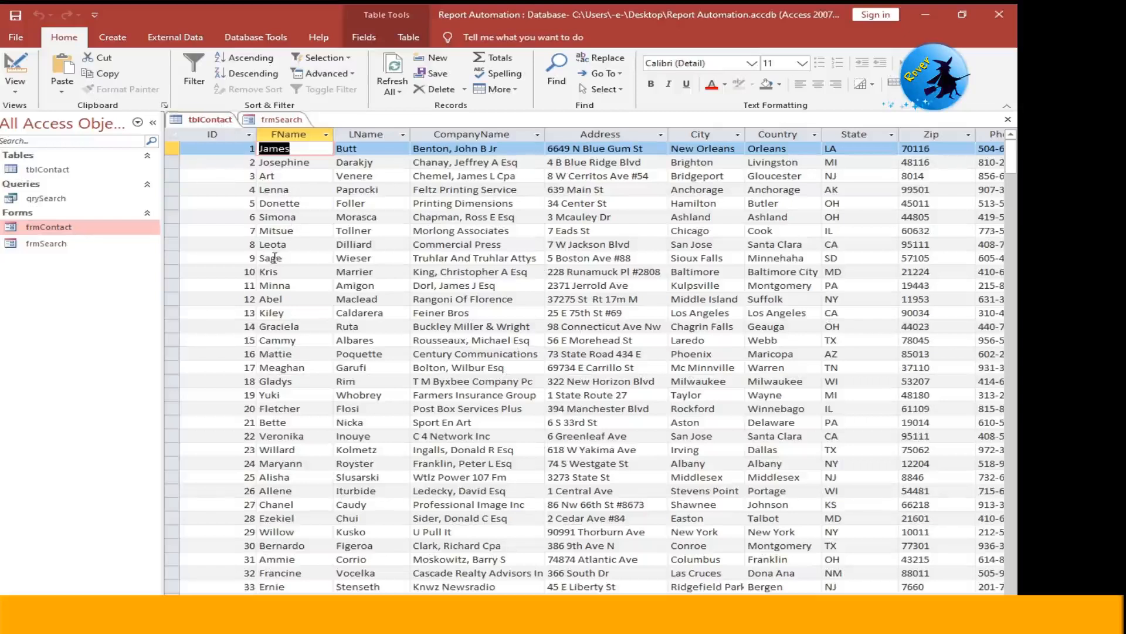
click(280, 121)
drag(449, 247, 300, 250)
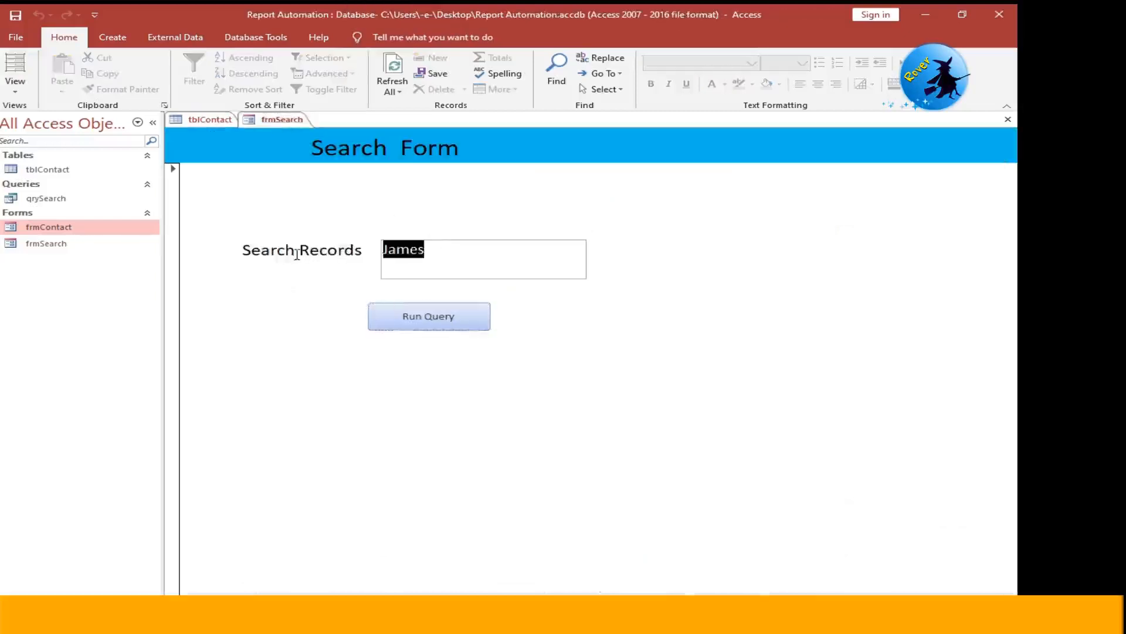
text(Sag)
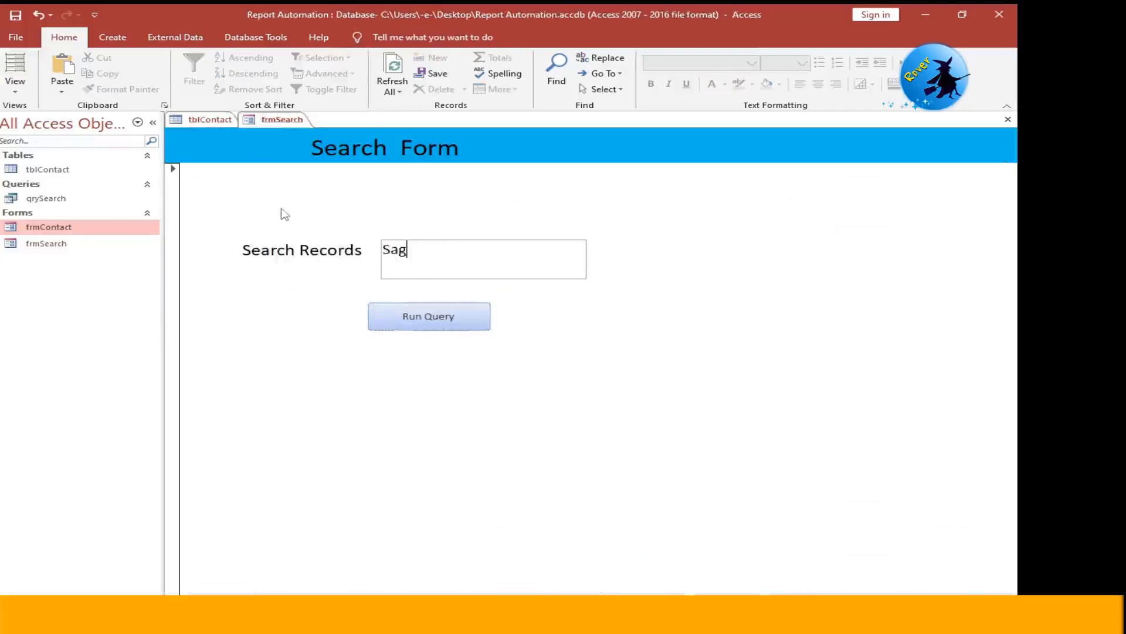
text(e)
click(430, 319)
click(431, 322)
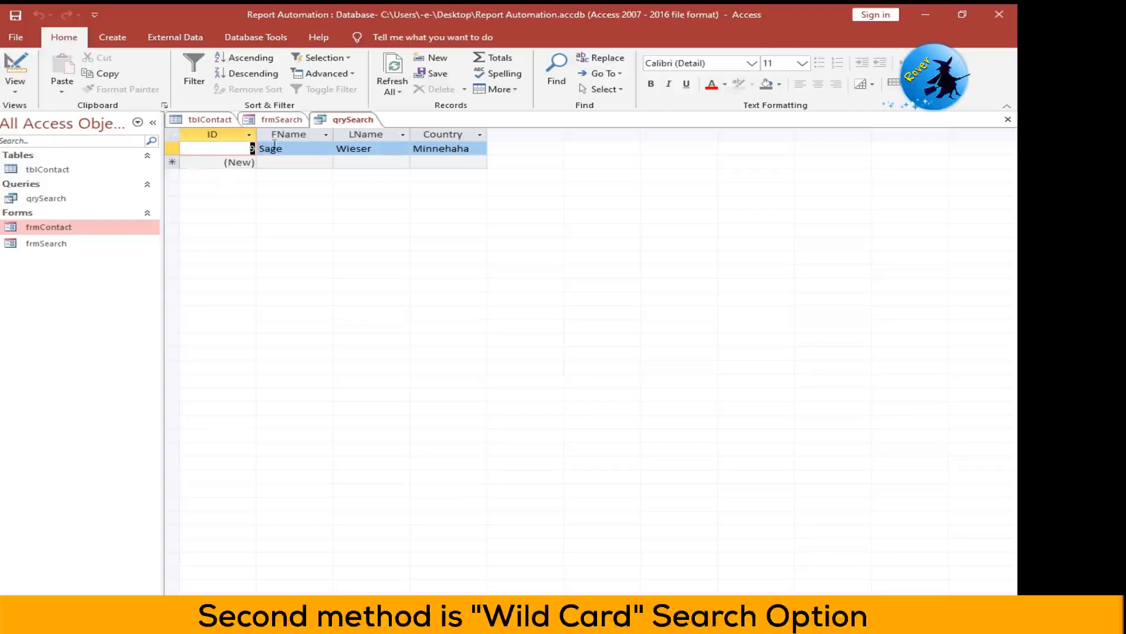
- Show qrySearch in Design View and delete the existing criterion of the FName column
right_click(343, 122)
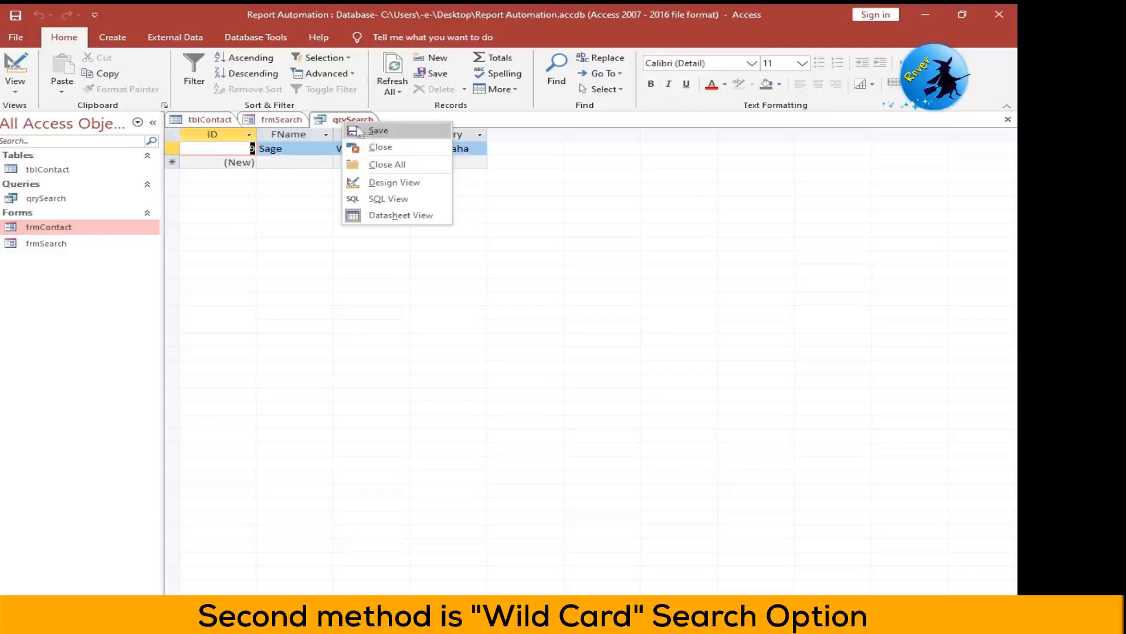
click(366, 183)
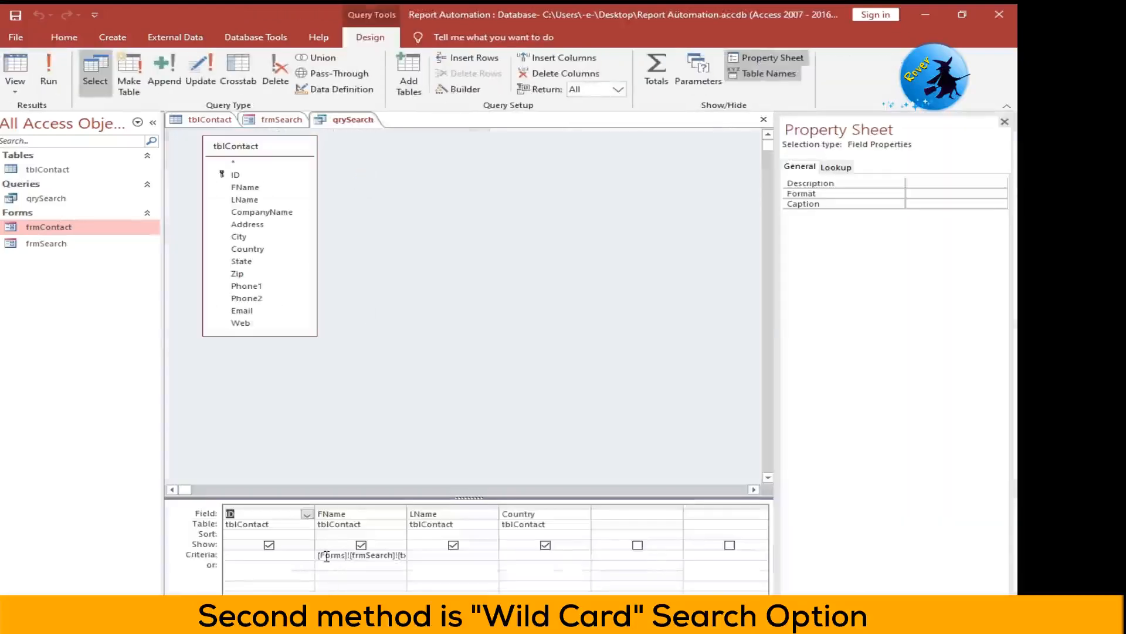
click(325, 554)
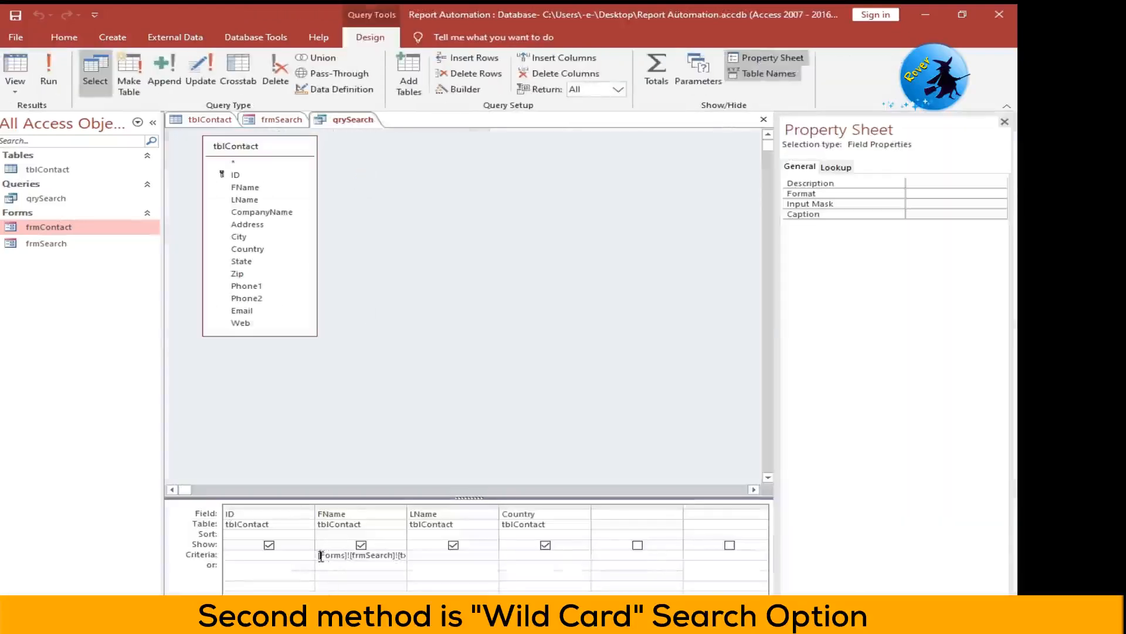
drag(321, 555, 459, 559)
key(Delete)
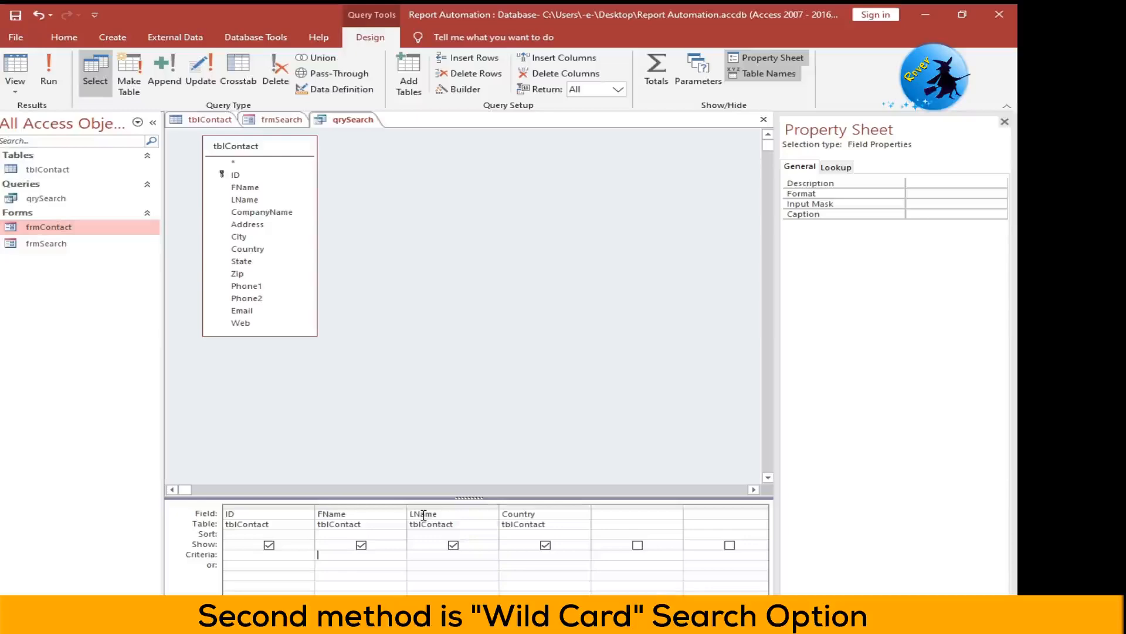
- Begin the FName criterion with Like [Forms]![frmSearch]
text(Like )
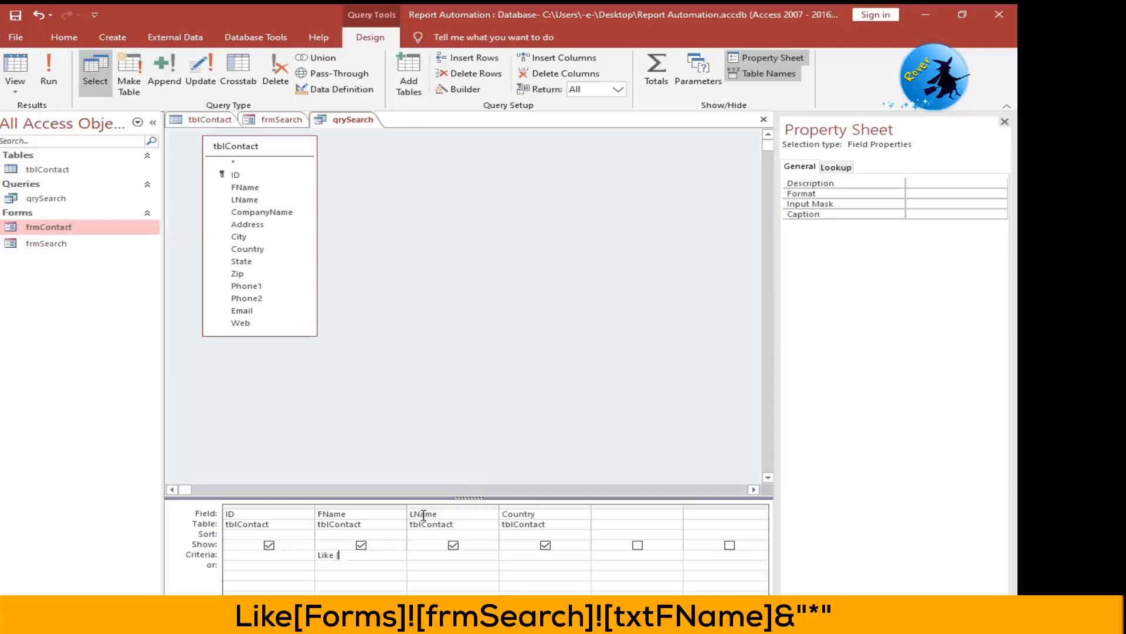
text([Forms)
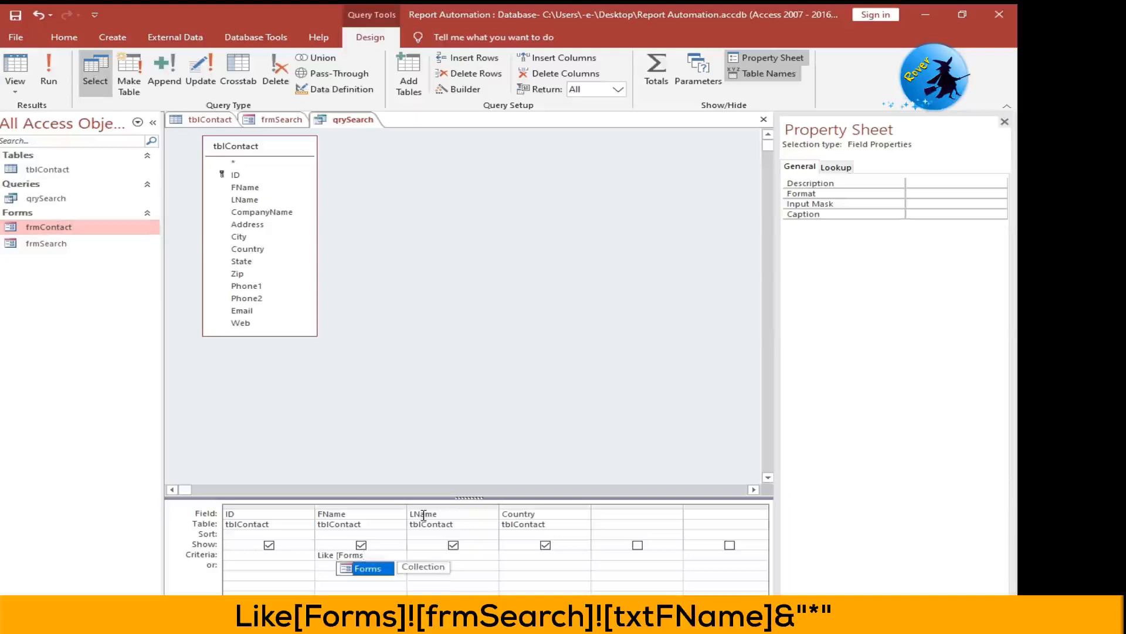
text(]!)
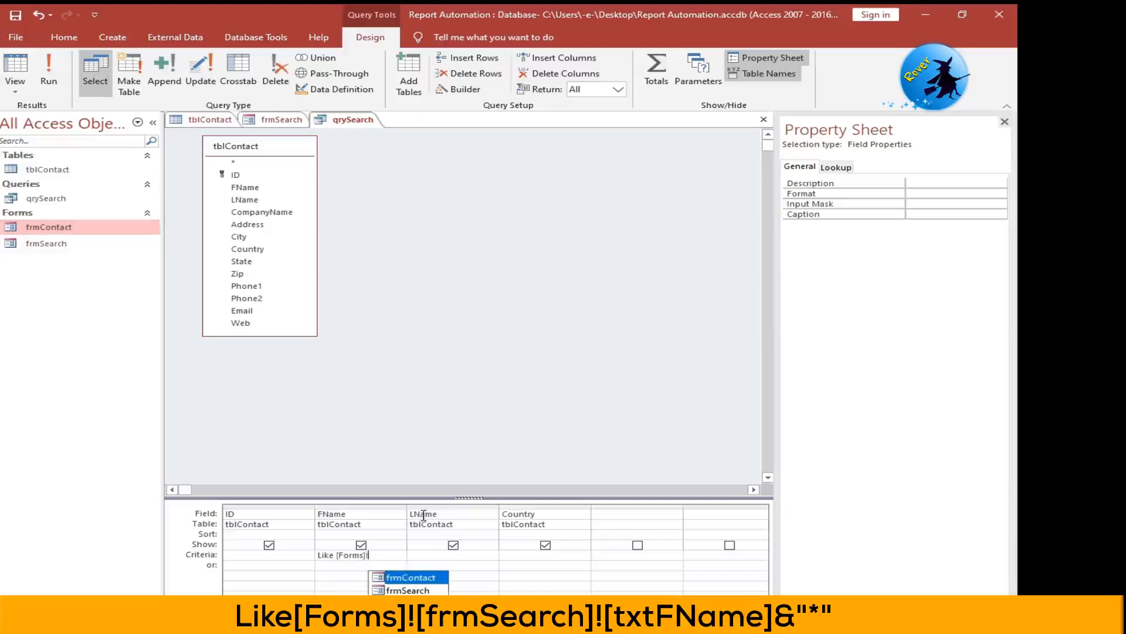
key(Down)
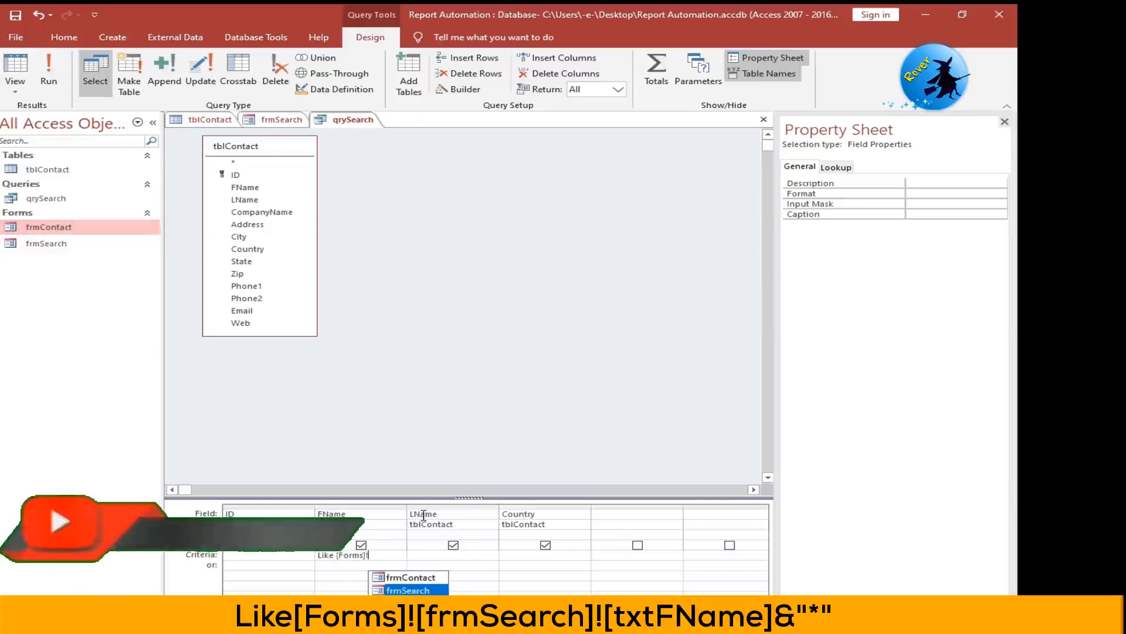
key(Tab)
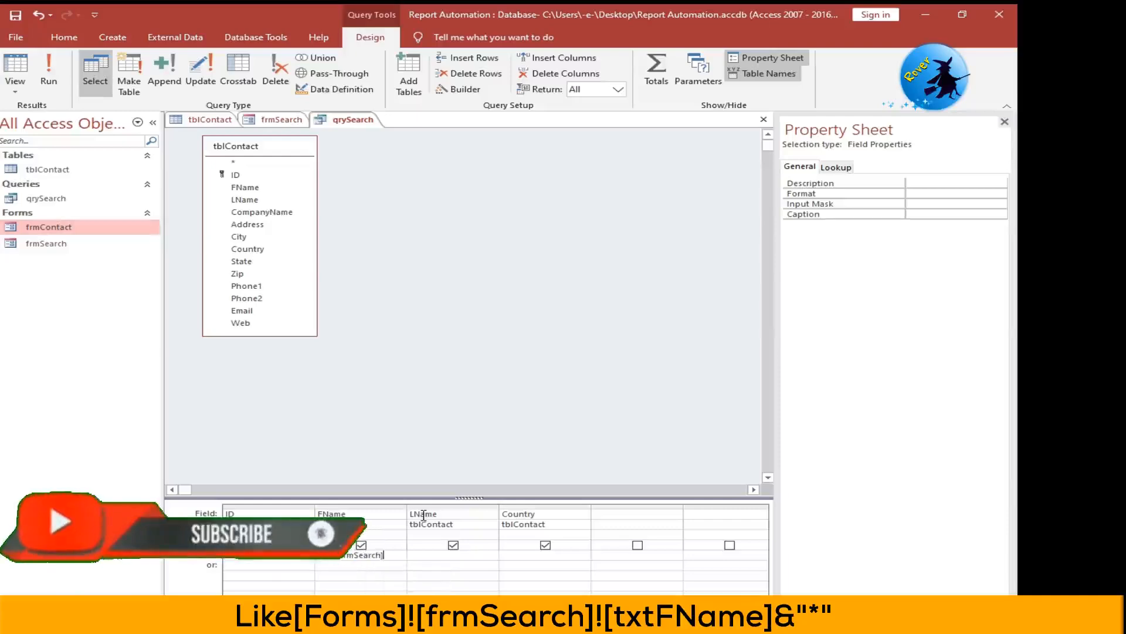
- Complete the FName criterion with ![txtFName]&"*" after the frmSearch reference and run the query
text(!)
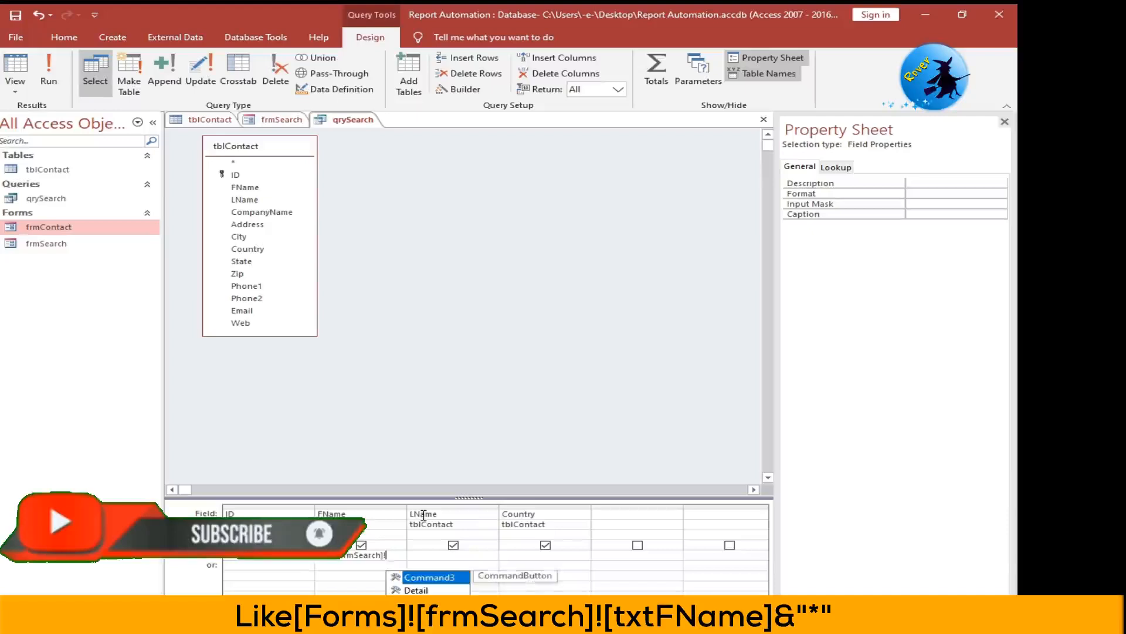
key(Down)
key(Down)
key(Tab)
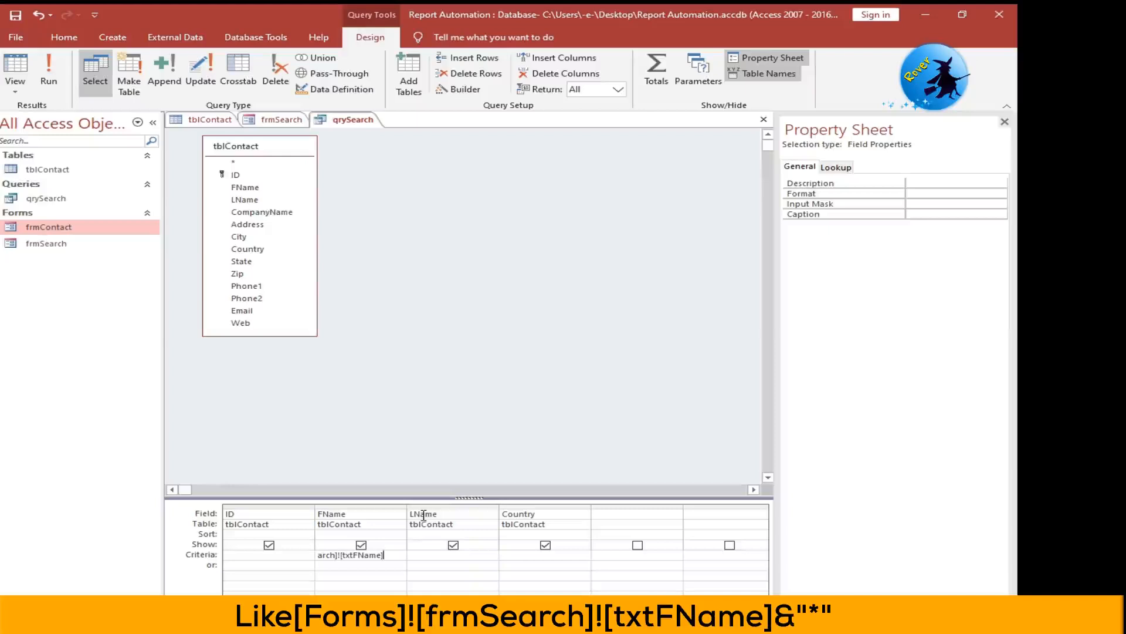
text(&)
text("*)
key(BackSpace)
text(*)
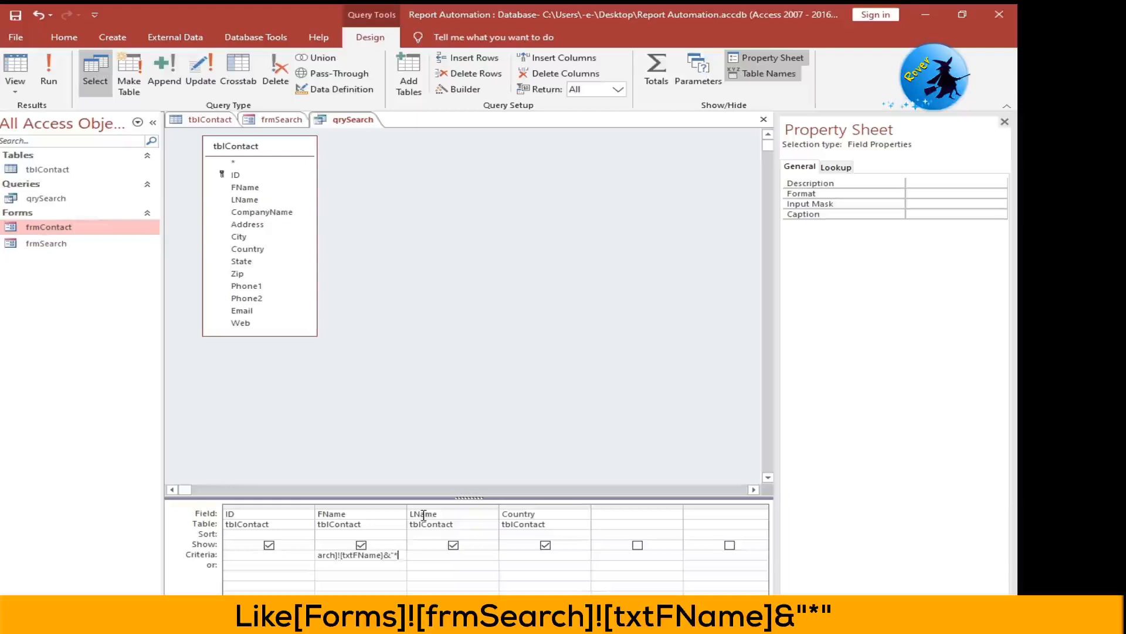
text(")
key(Home)
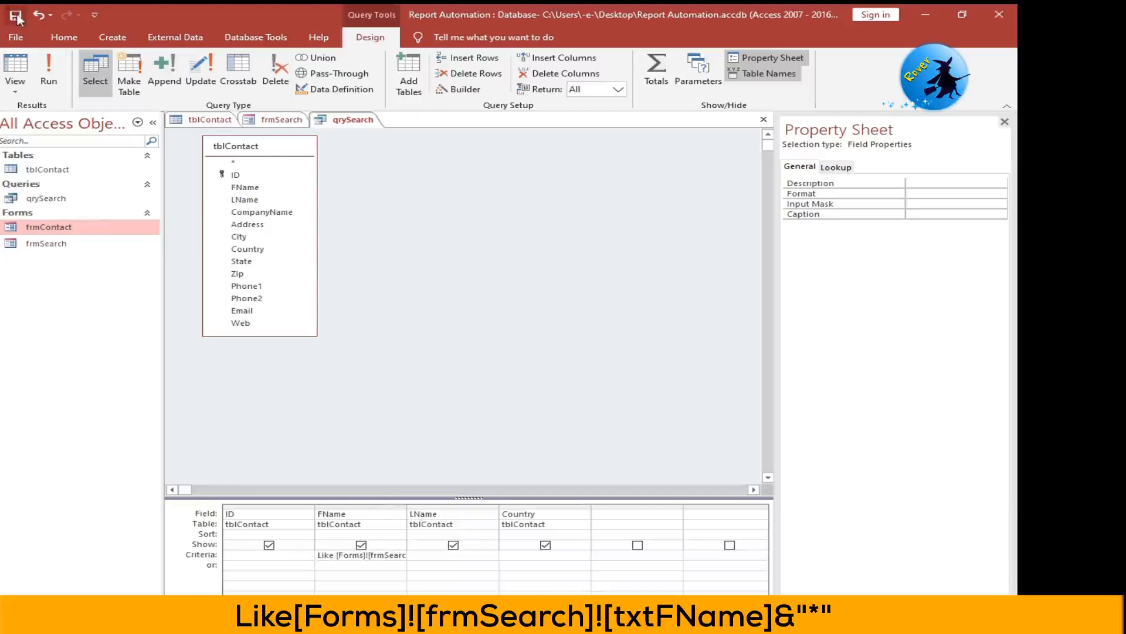
click(47, 70)
- Run the search from frmSearch with the letter J and refresh the qrySearch results
click(282, 123)
click(415, 264)
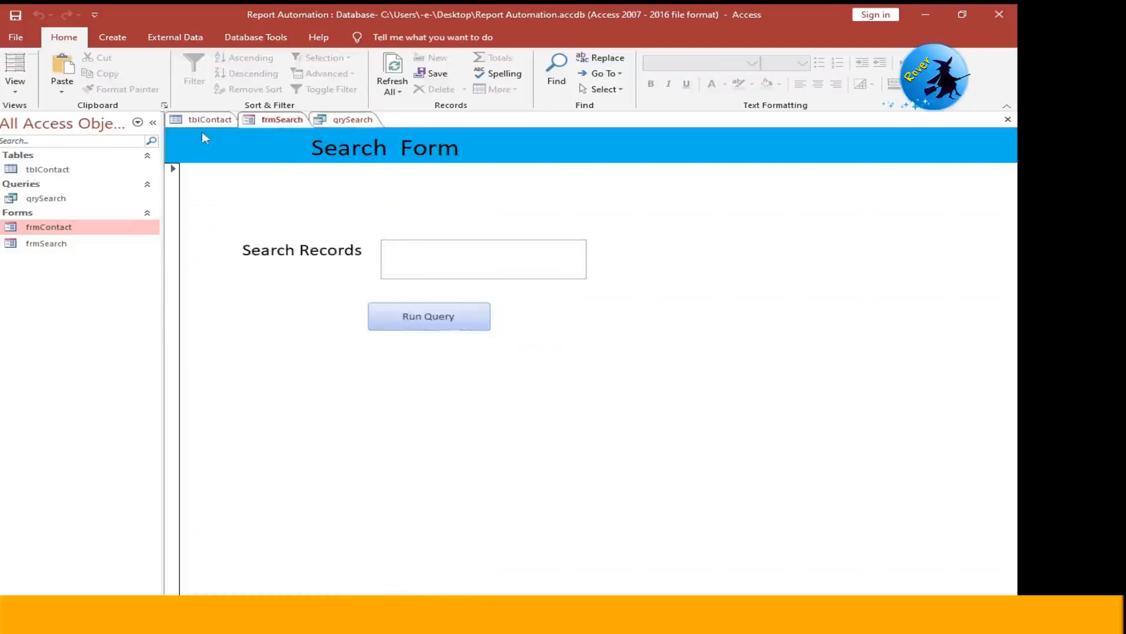
text(J)
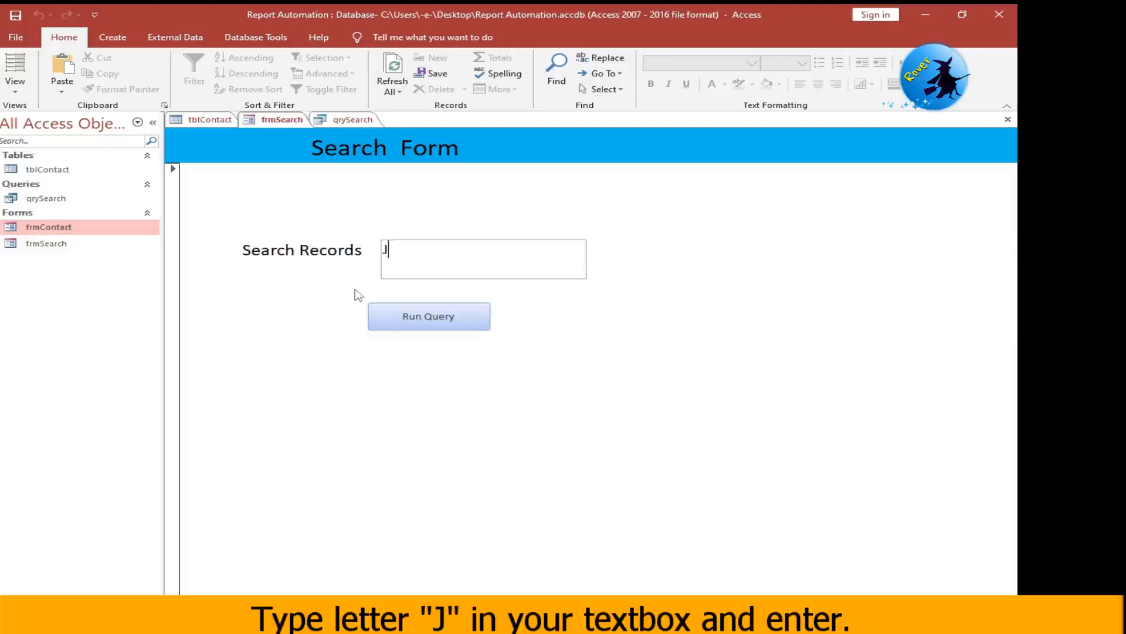
text(ame)
key(BackSpace)
key(BackSpace)
key(BackSpace)
click(413, 318)
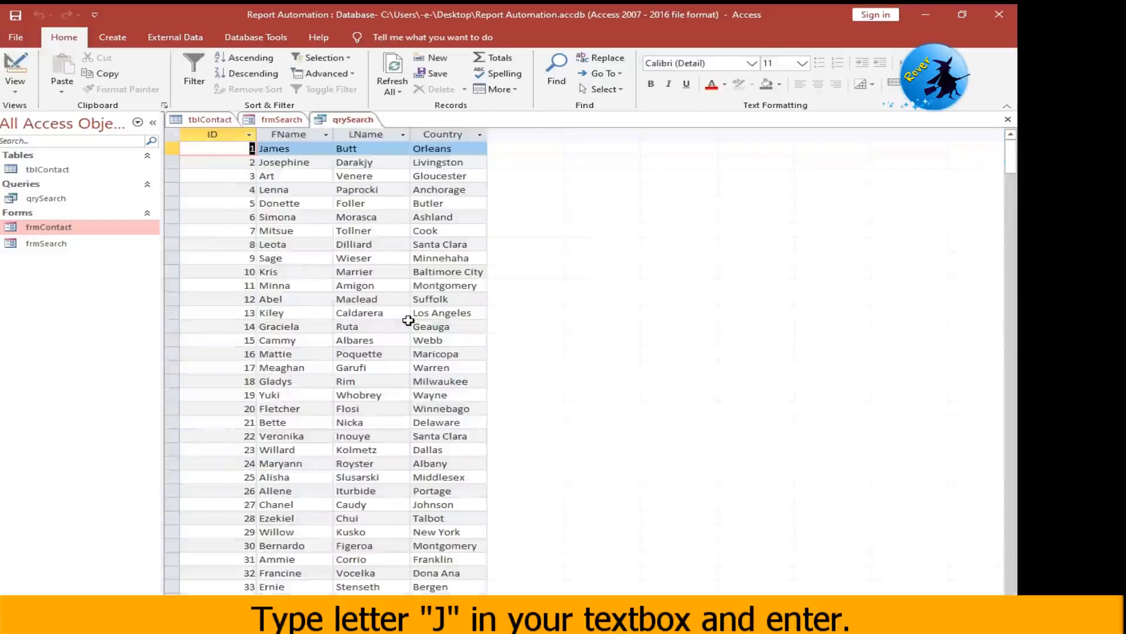
click(406, 75)
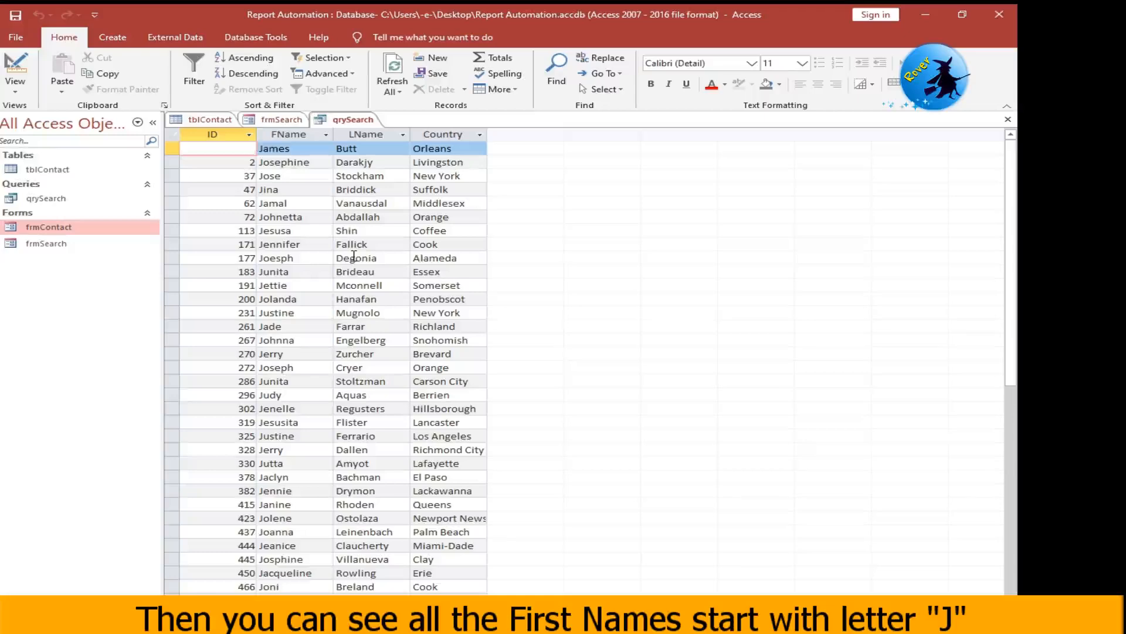
click(282, 119)
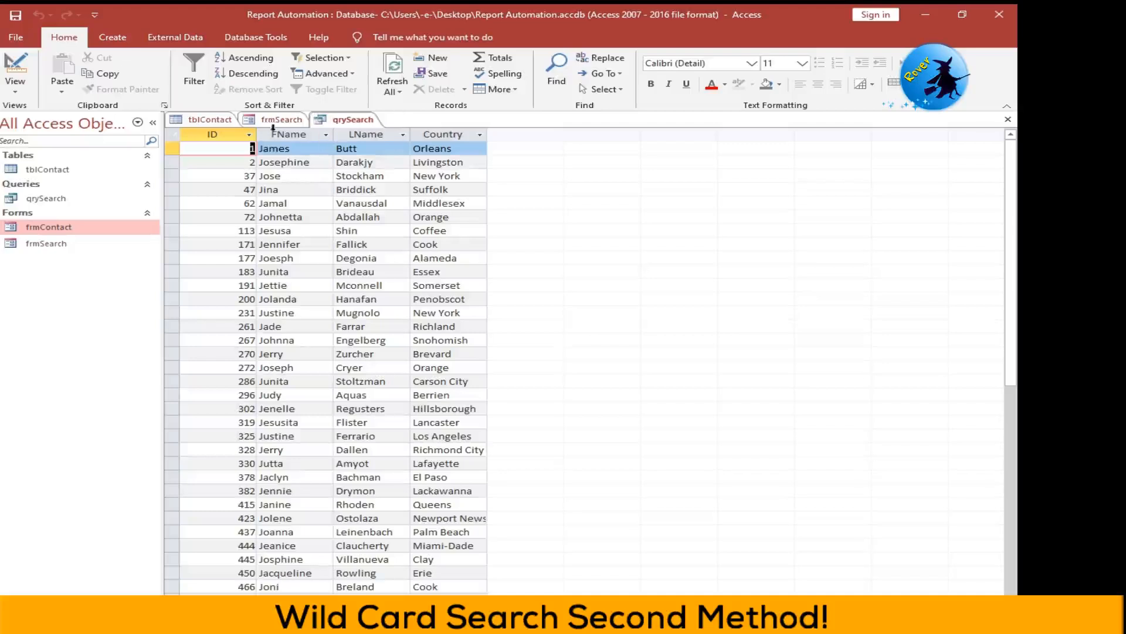
- Reopen qrySearch in Design View and extend the FName criterion to Like "*"& [Forms]![frmSearch]![txtFName] & "*" in the Zoom box
right_click(331, 122)
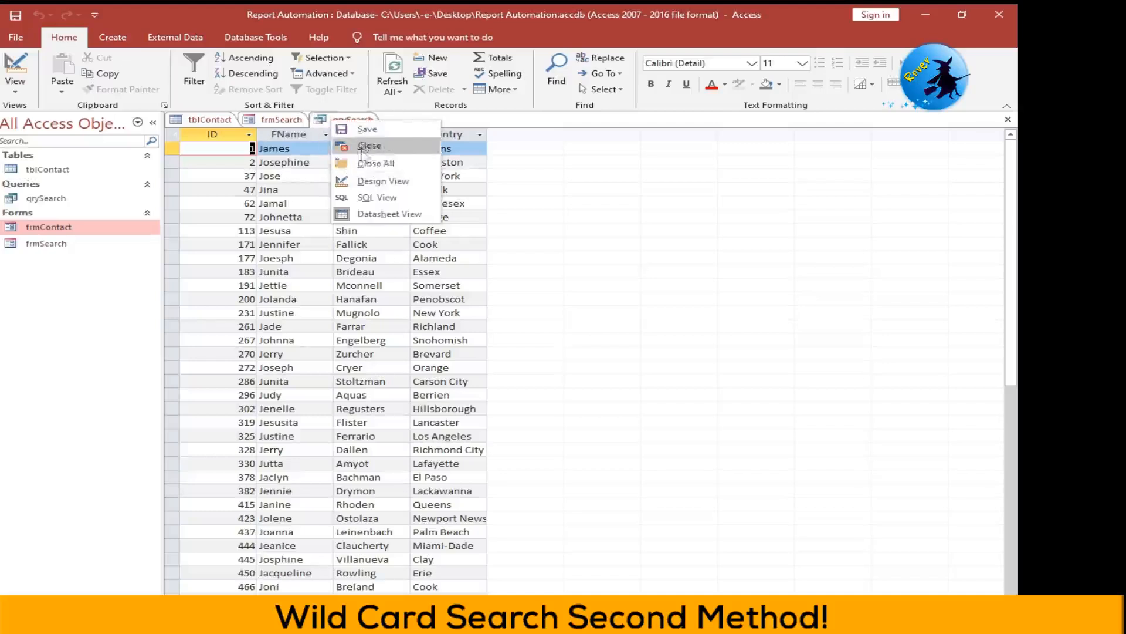
click(364, 183)
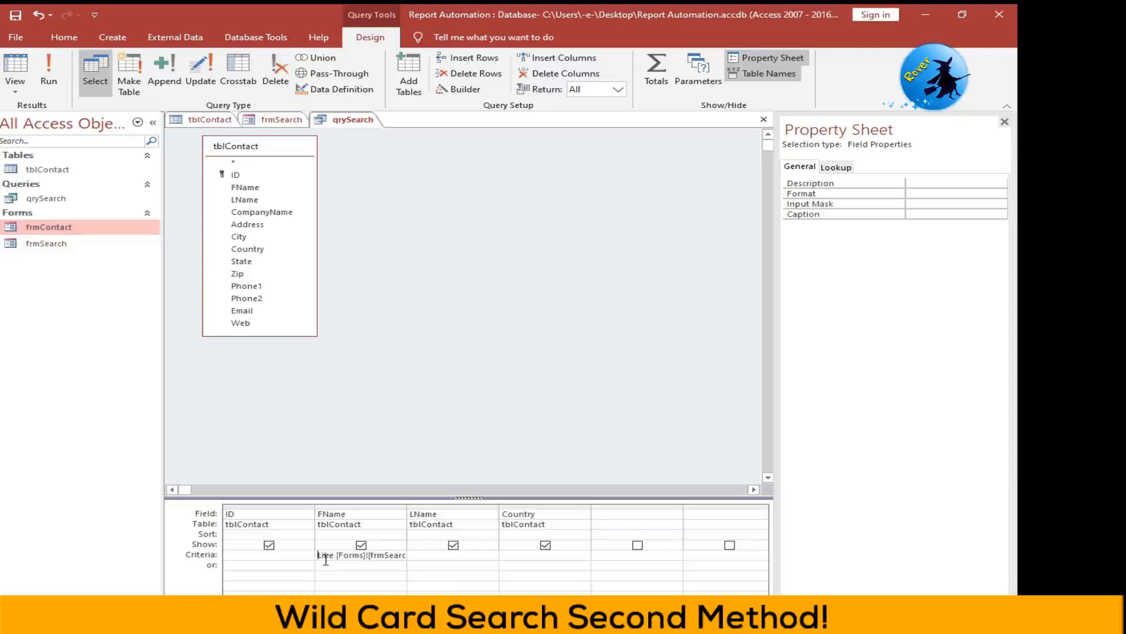
right_click(330, 556)
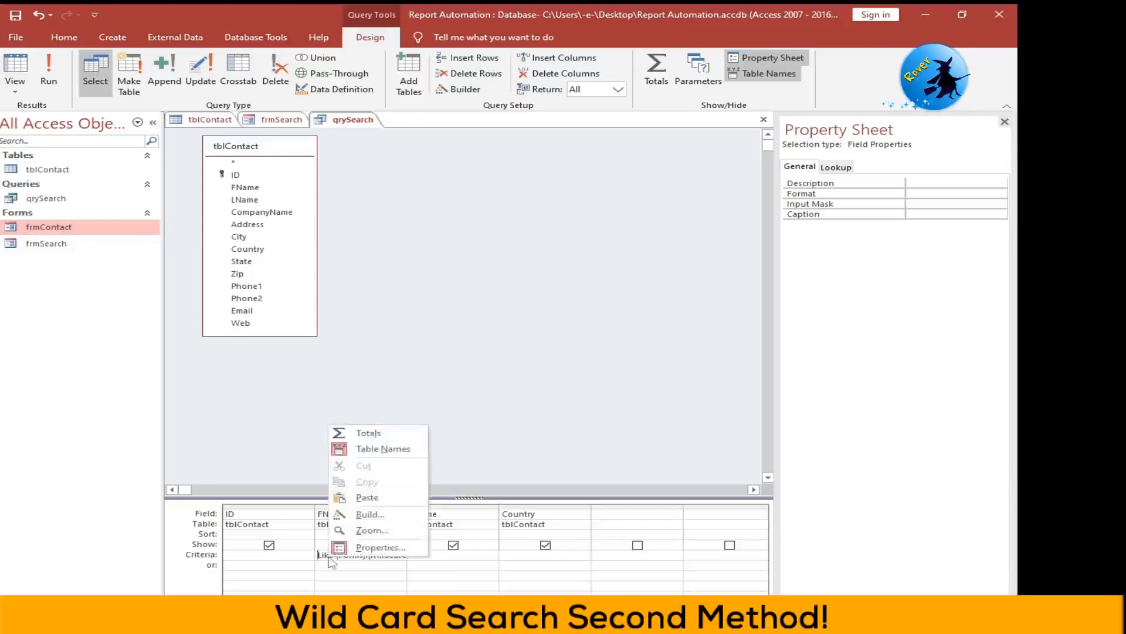
click(360, 532)
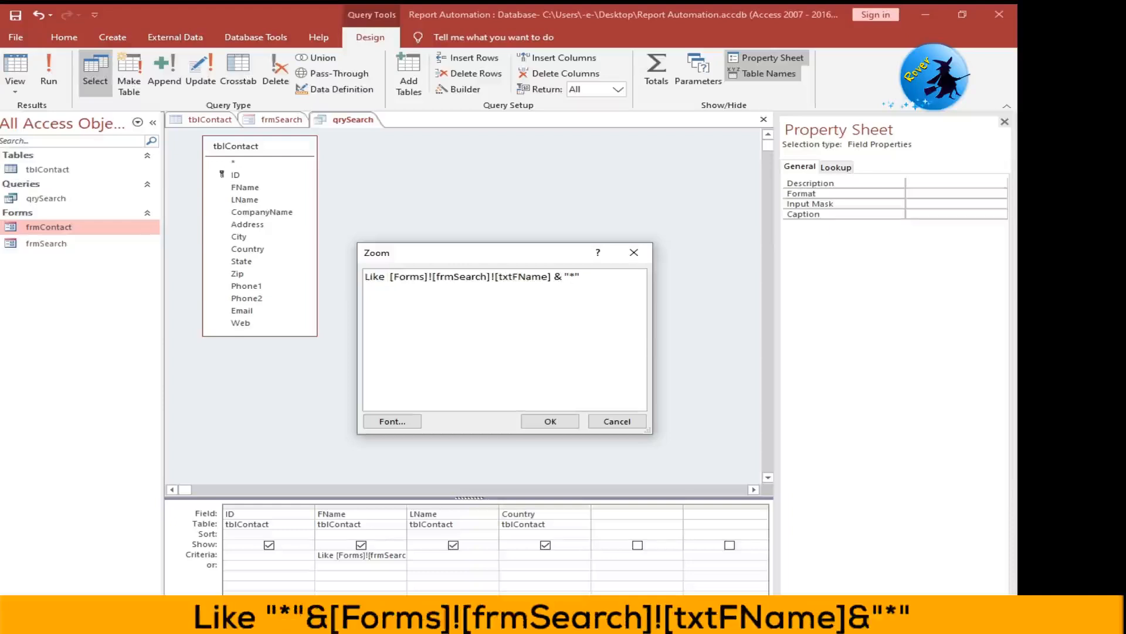
text(")
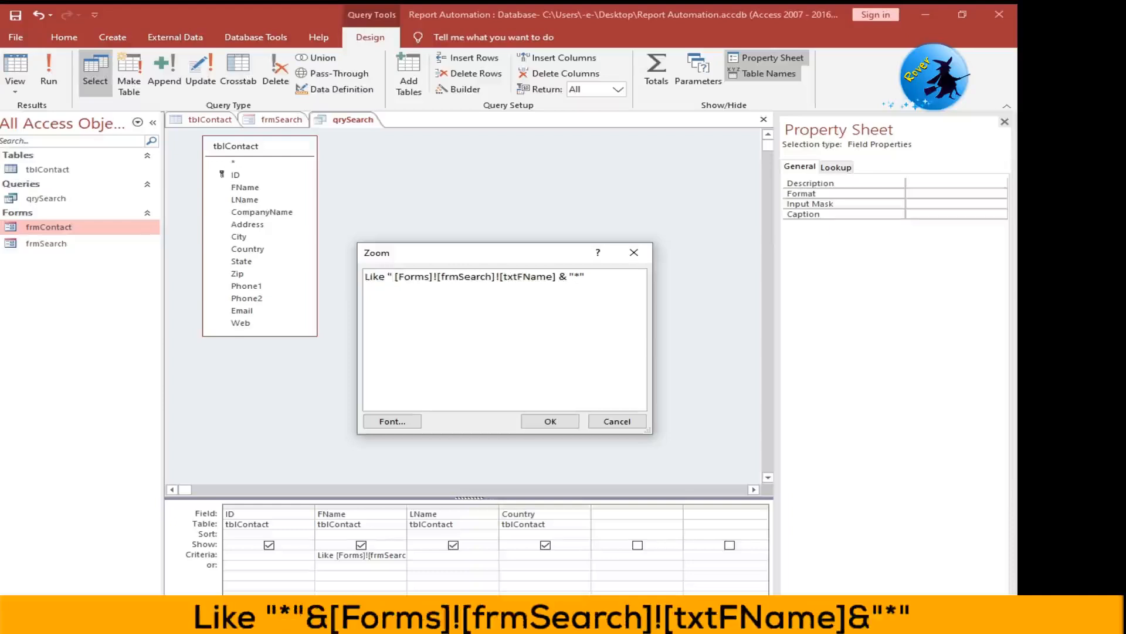
text(*)
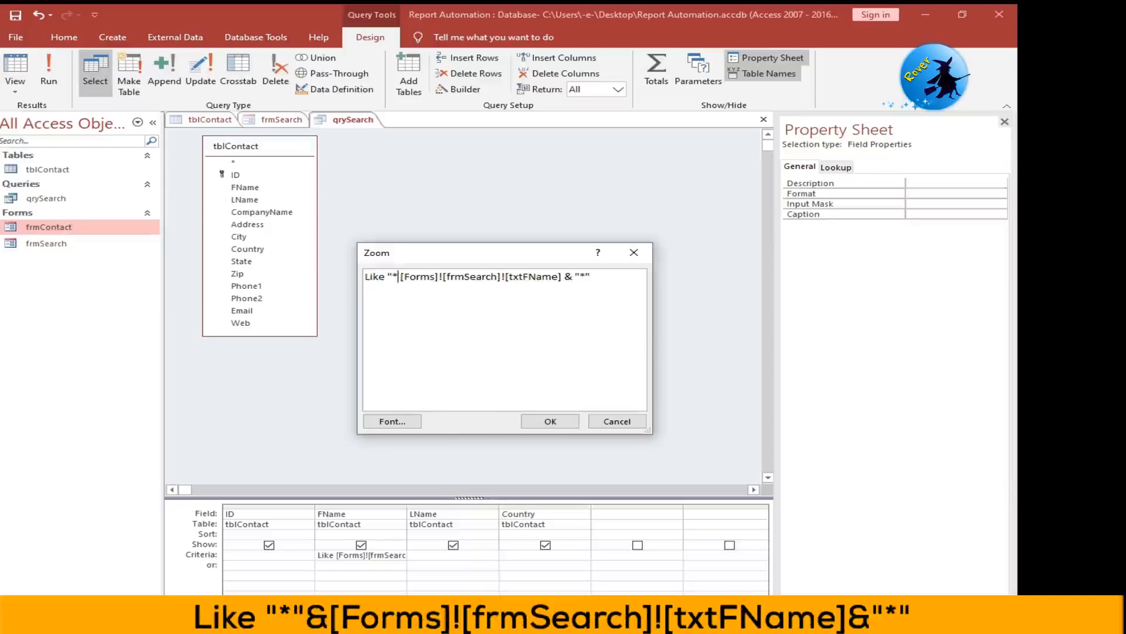
text(" )
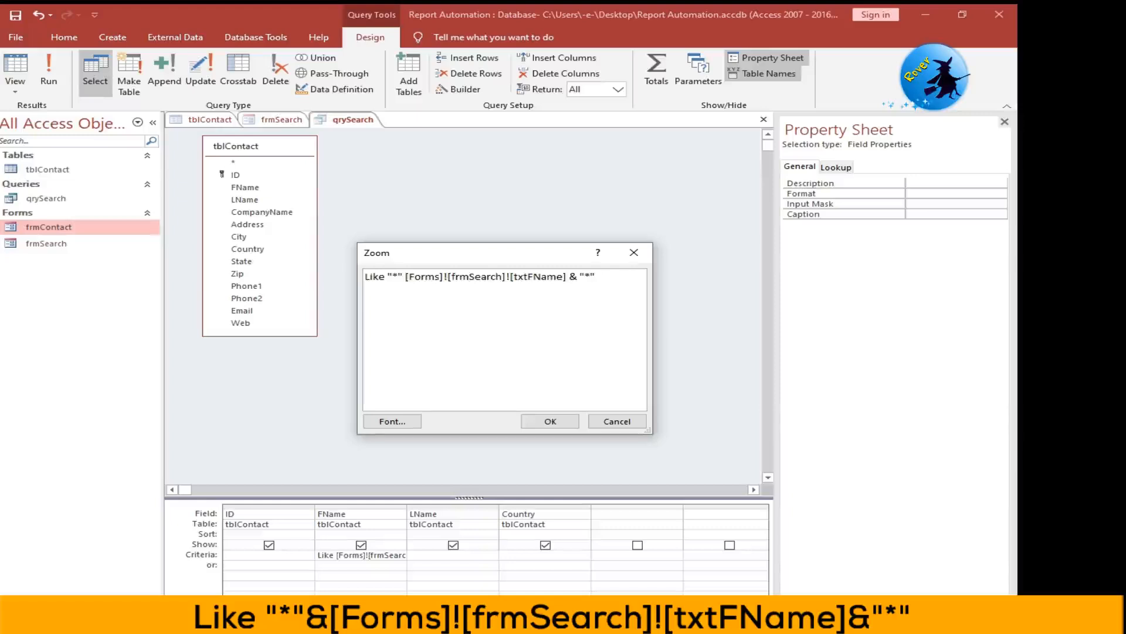
text(&)
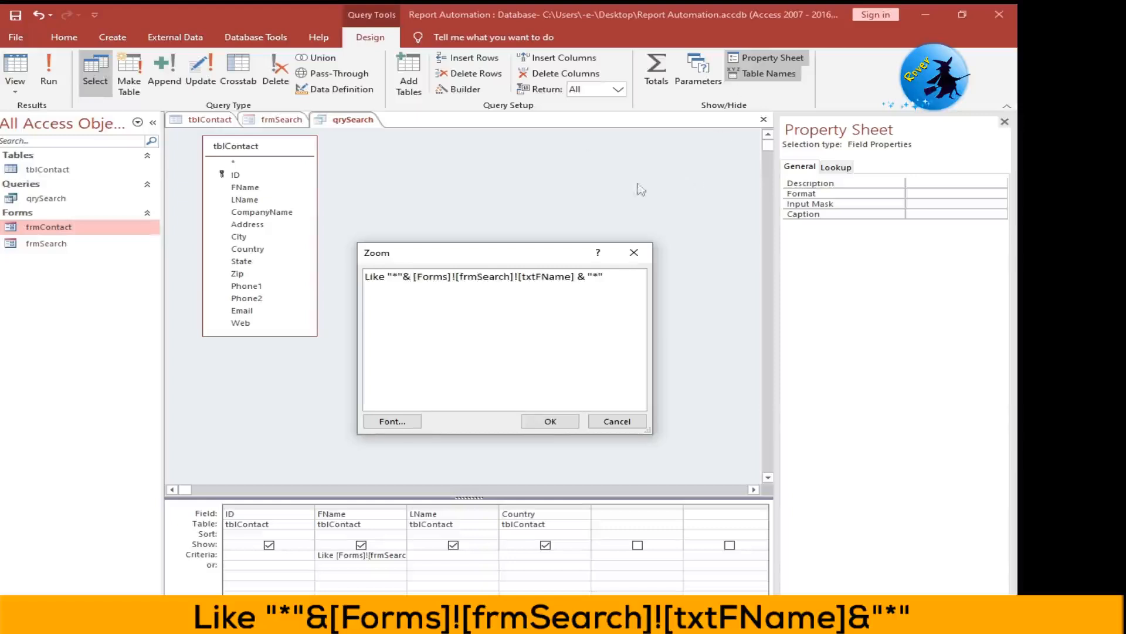
click(550, 422)
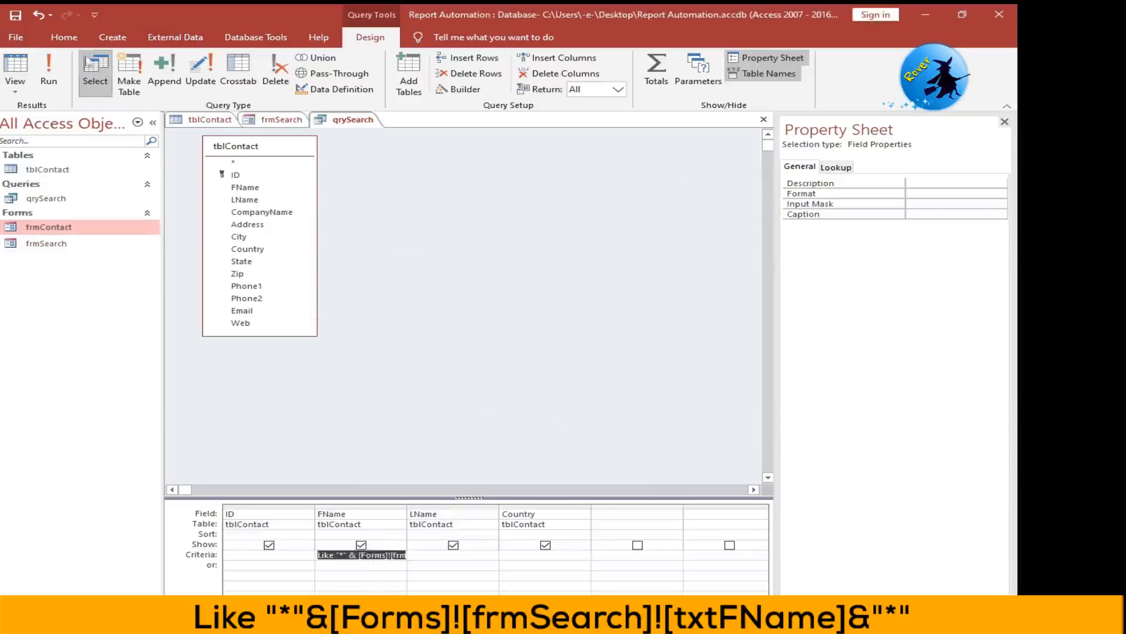
- Run qrySearch with the two-sided wildcard criterion and close its results
click(85, 60)
click(49, 69)
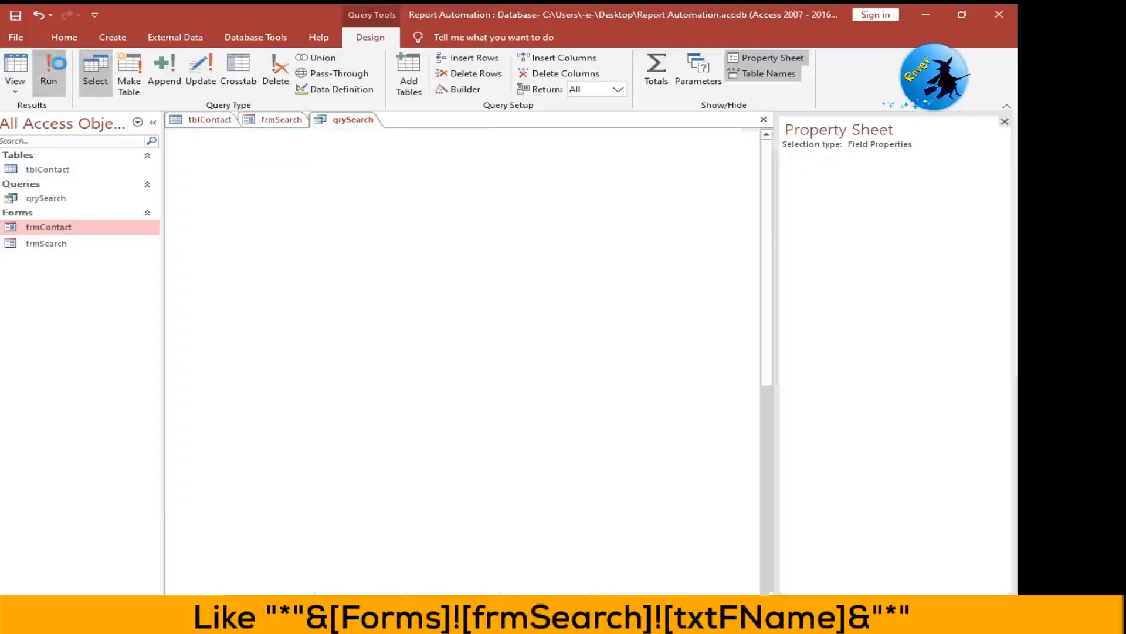
right_click(345, 121)
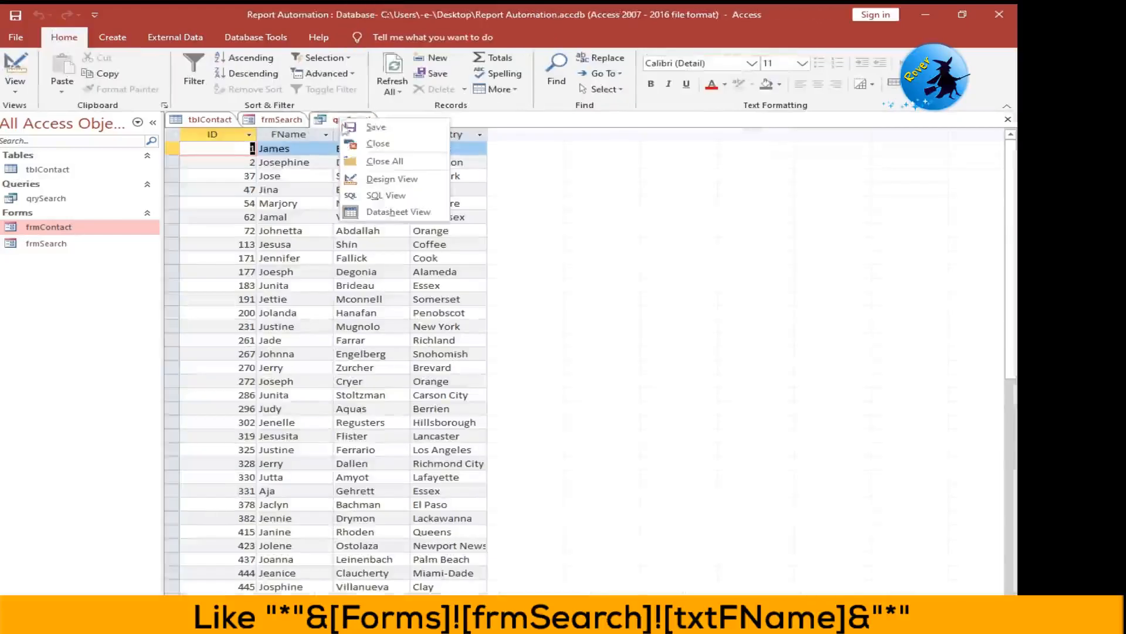
click(376, 143)
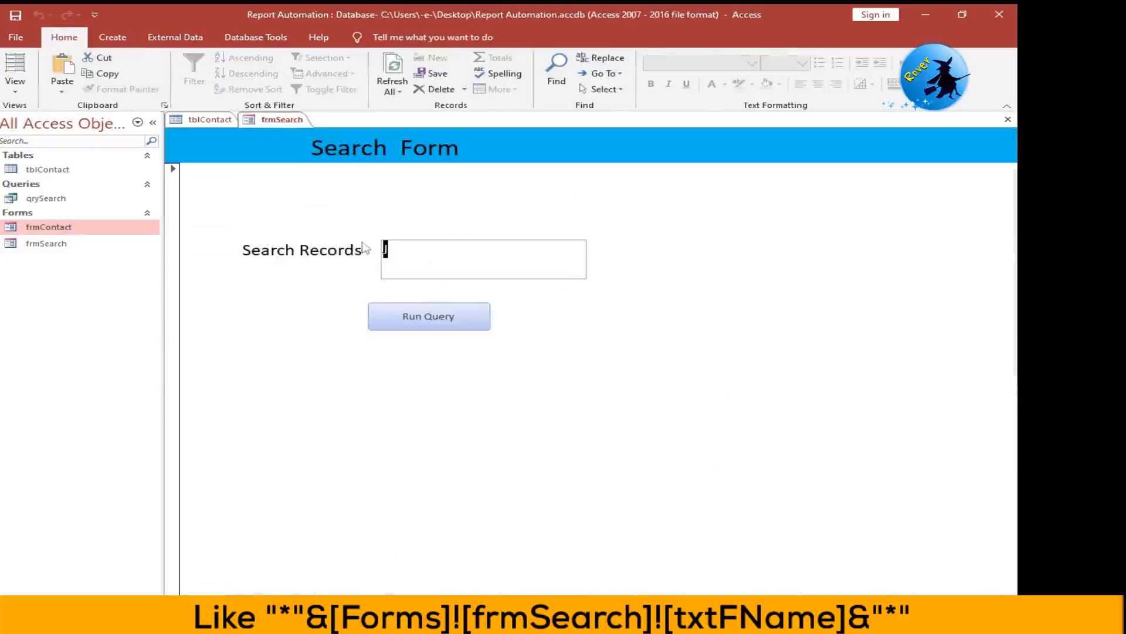
- Run the search from frmSearch with the letter S and look through the matching records
text(S)
key(Tab)
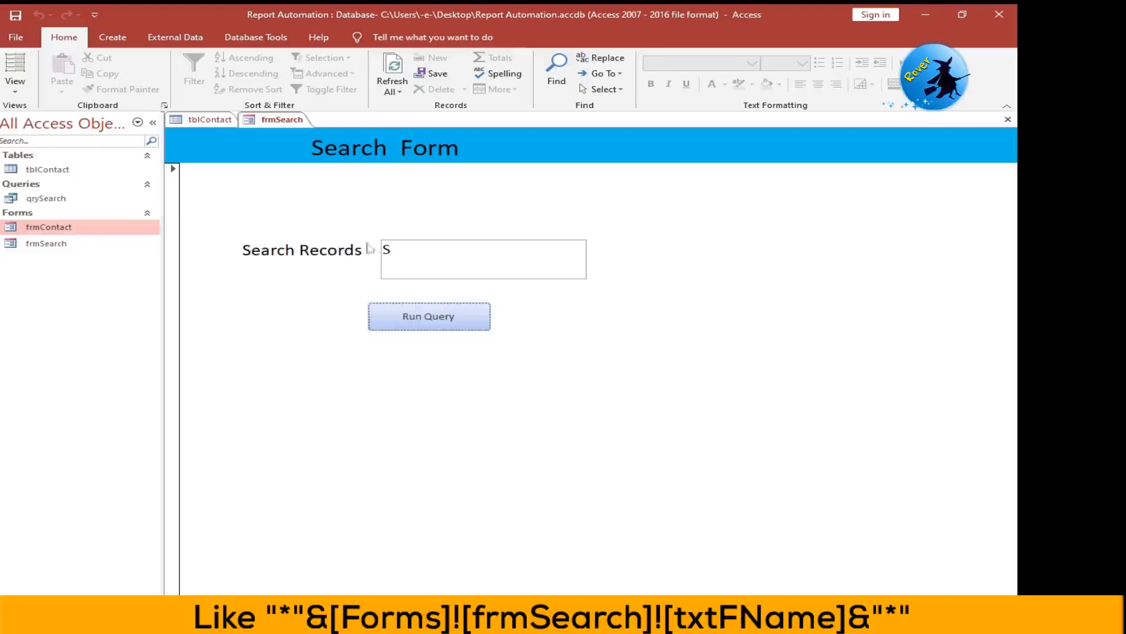
click(431, 320)
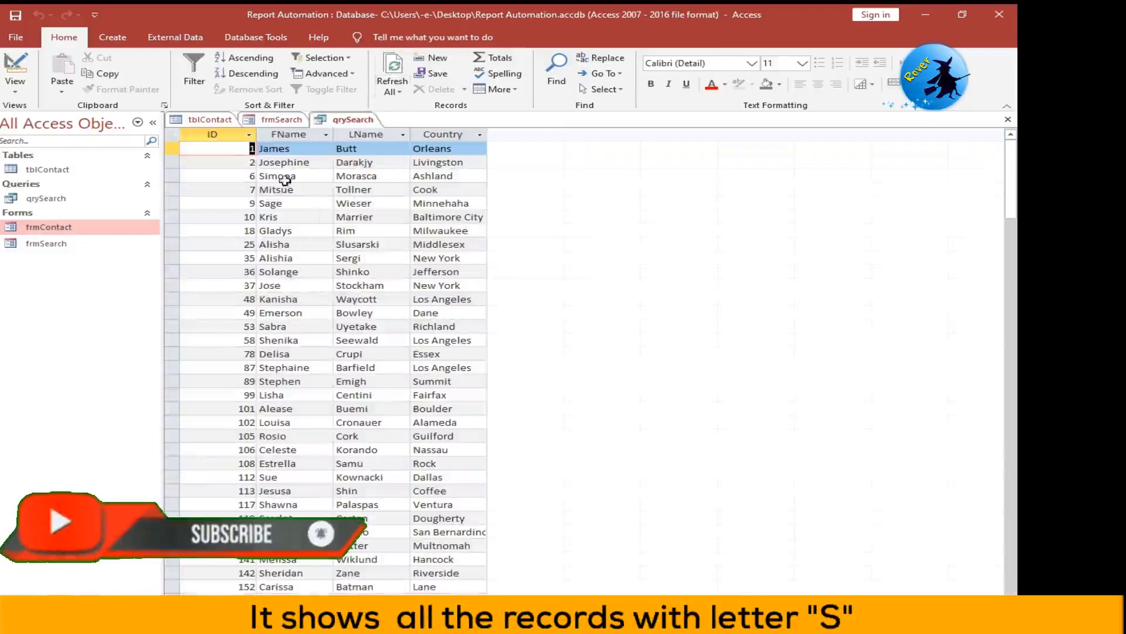
scroll(301, 234, down, 4)
scroll(294, 189, up, 4)
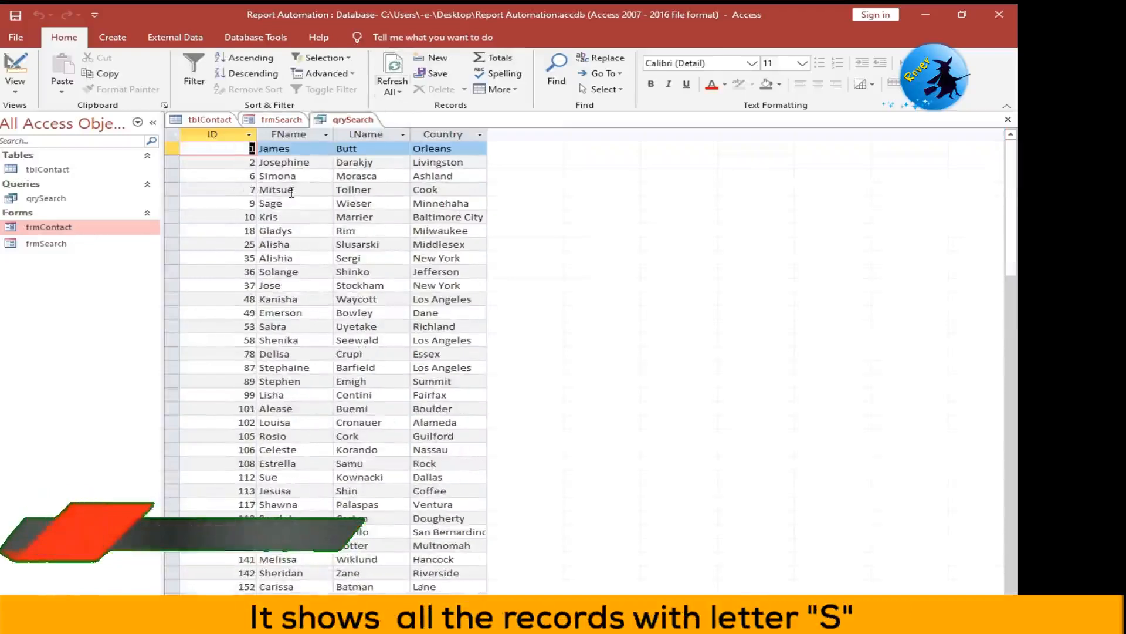